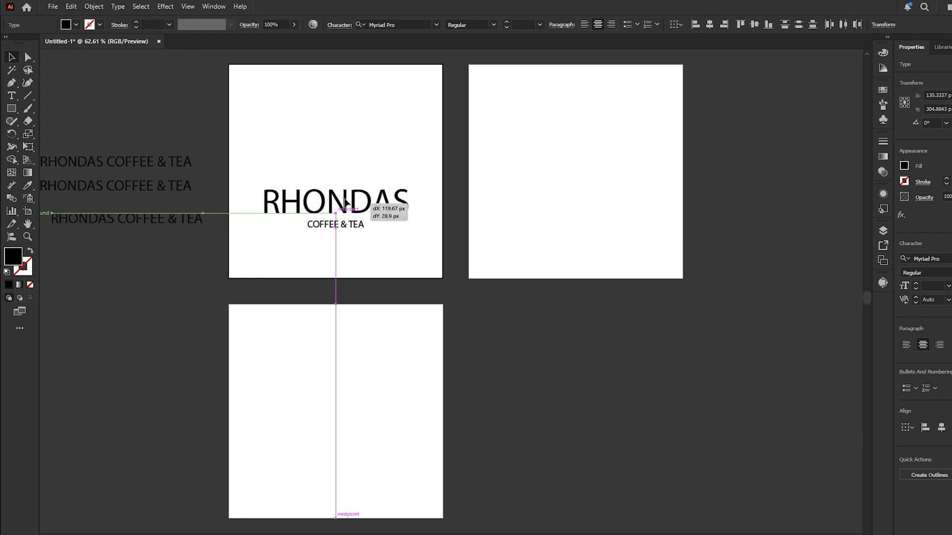
# - Position the RHONDAS and COFFEE & TEA text lines on the first artboard
pyautogui.click(357, 253)
pyautogui.moveTo(357, 252); pyautogui.dragTo(369, 303)
pyautogui.press('z')
pyautogui.moveTo(361, 242); pyautogui.dragTo(423, 307)
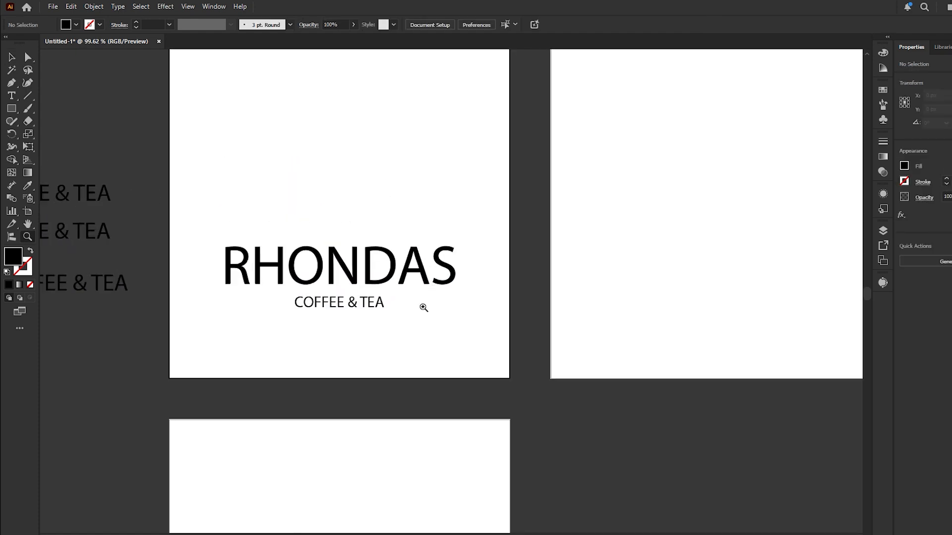
pyautogui.scroll(2, 460, 515)
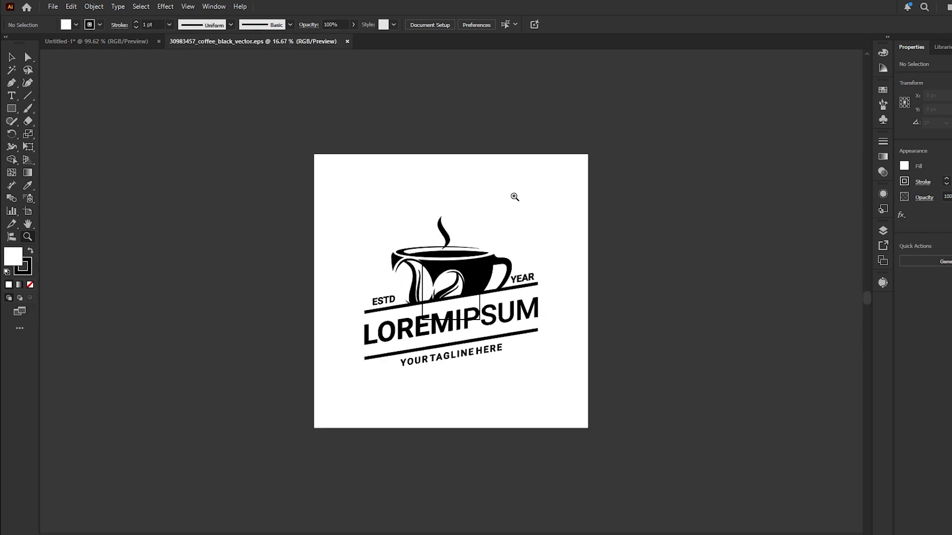
# - In 30983457_coffee_black_vector.eps, delete the YEAR, ESTD, LOREM IPSUM and tagline text around the coffee cup
pyautogui.doubleClick(531, 270)
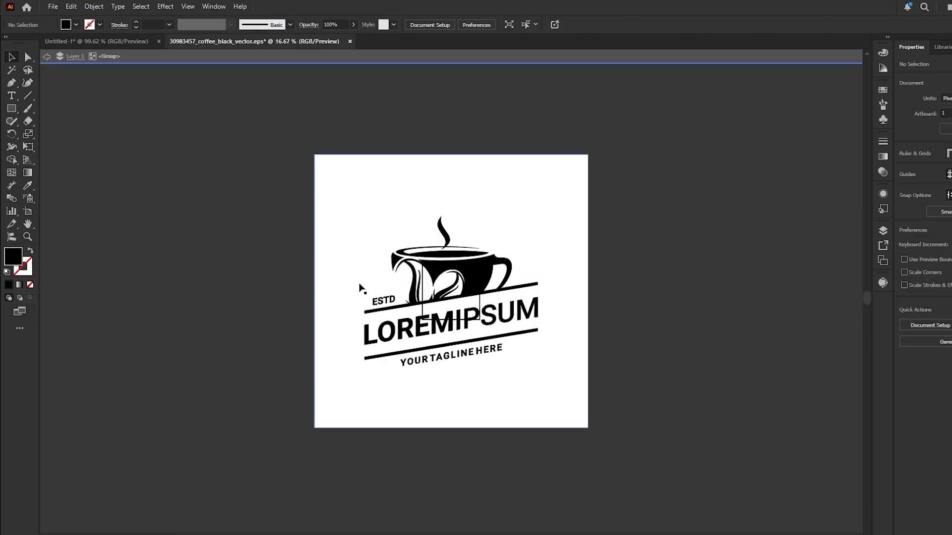
pyautogui.click(383, 301)
pyautogui.press('Delete')
pyautogui.click(493, 346)
pyautogui.press('Delete')
pyautogui.click(543, 382)
pyautogui.press('Delete')
# - Copy the remaining cup artwork into Untitled-1, scale it down and fit its slanted bars around the RHONDAS text
pyautogui.moveTo(592, 414); pyautogui.dragTo(214, 177)
pyautogui.doubleClick(506, 310)
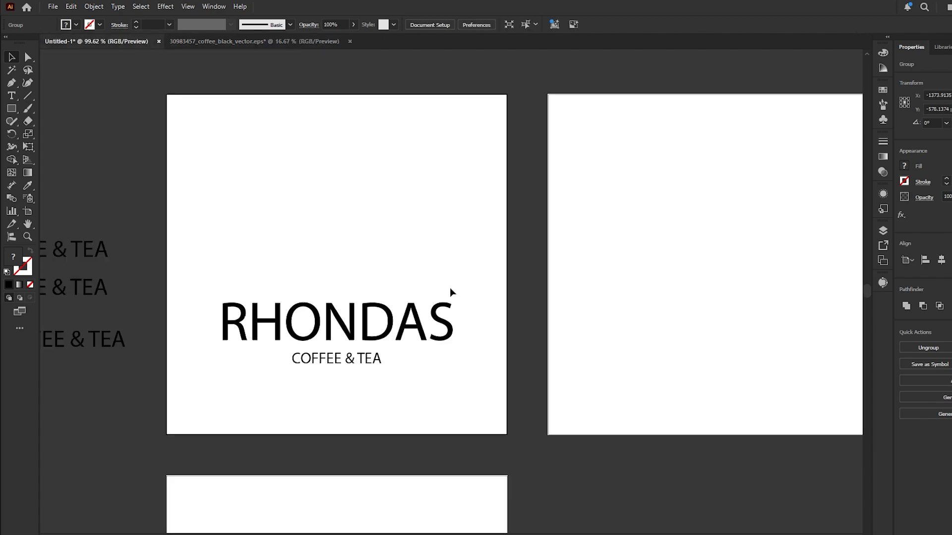
pyautogui.hotkey('ctrl', 'v')
pyautogui.scroll(5, 526, 127)
pyautogui.moveTo(450, 109); pyautogui.dragTo(486, 458)
pyautogui.moveTo(486, 459); pyautogui.dragTo(543, 128)
pyautogui.moveTo(524, 186); pyautogui.dragTo(417, 170)
pyautogui.moveTo(374, 276); pyautogui.dragTo(456, 237)
pyautogui.moveTo(528, 221); pyautogui.dragTo(509, 221)
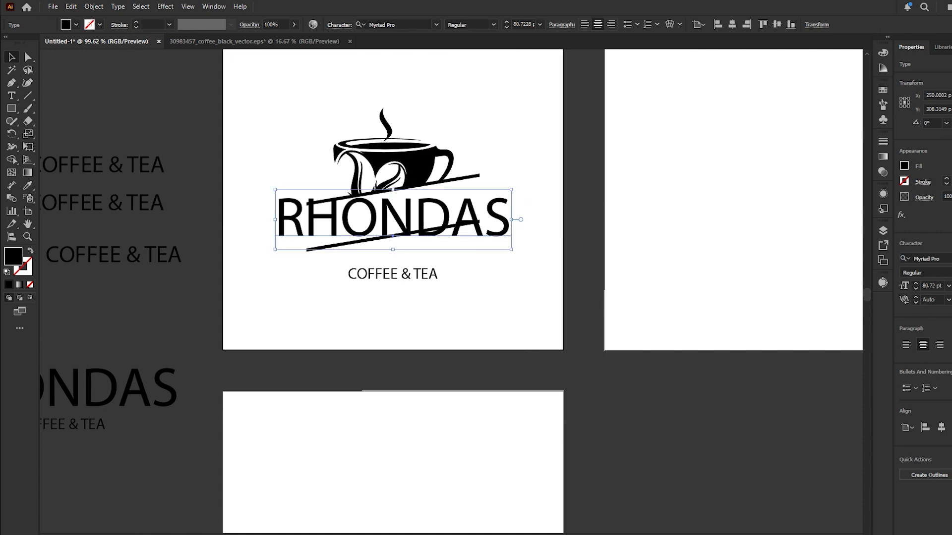
# - Change the font of the RHONDAS text to IRON MAN OF WAR 002
pyautogui.click(924, 259)
pyautogui.press('Up')
pyautogui.press('Up')
pyautogui.press('Return')
# - Set the RHONDAS text to 73 pt and rotate it about 9° to follow the slope of the bars
pyautogui.moveTo(487, 221); pyautogui.dragTo(488, 205)
pyautogui.hotkey('ctrl', 'z')
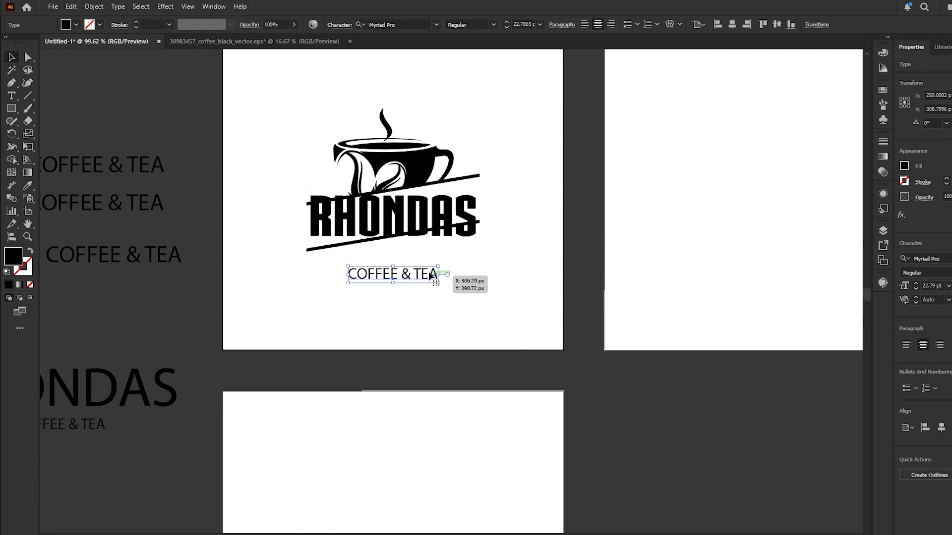
pyautogui.moveTo(483, 219); pyautogui.dragTo(439, 217)
pyautogui.click(505, 27)
pyautogui.click(506, 27)
pyautogui.click(506, 26)
pyautogui.click(505, 27)
pyautogui.hotkey('ctrl', '=')
pyautogui.hotkey('ctrl', '=')
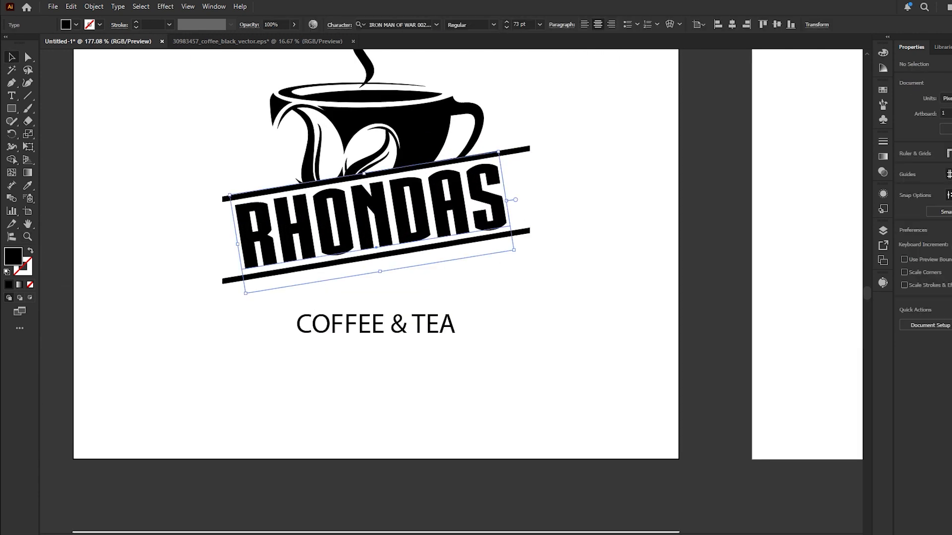
# - Set the RHONDAS text in Gilroy-ExtraBoldItalic and convert it to outlines
pyautogui.click(948, 344)
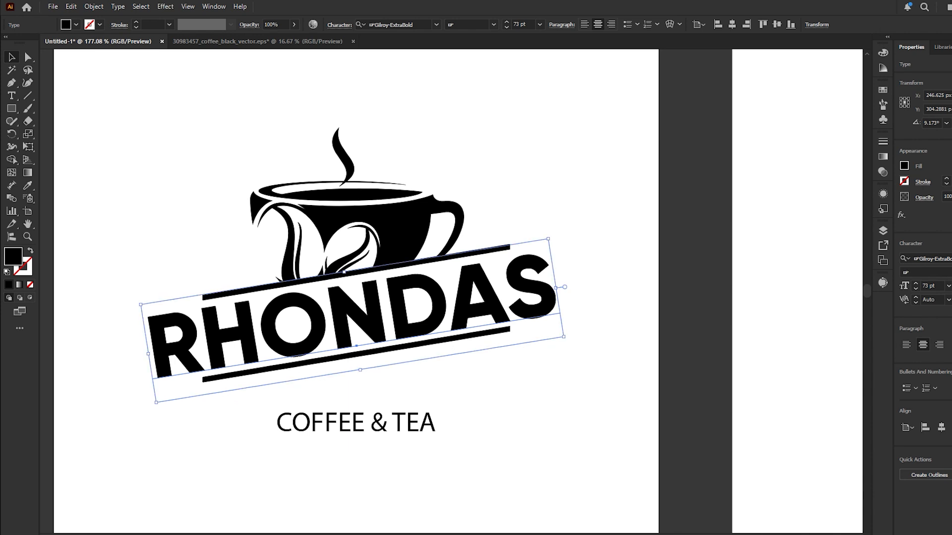
pyautogui.press('Down')
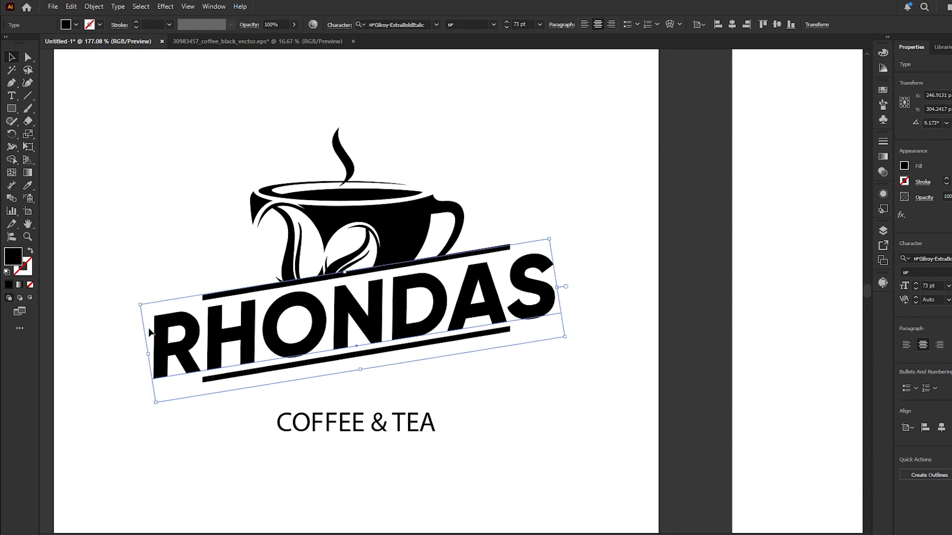
pyautogui.moveTo(559, 289); pyautogui.dragTo(515, 296)
pyautogui.hotkey('ctrl', 'shift', 'o')
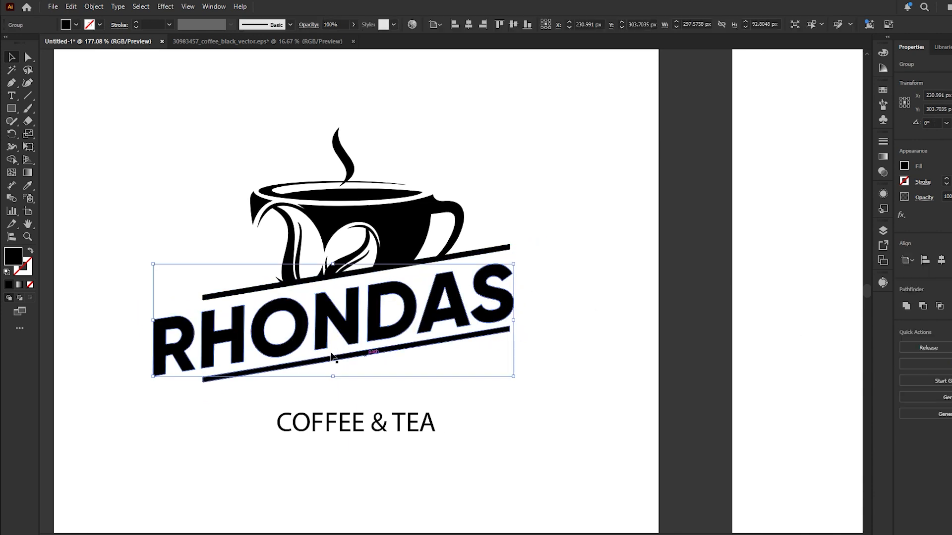
# - Match the width of the RHONDAS outlines to the bars and raise the lower bar closer to the lettering
pyautogui.moveTo(153, 320); pyautogui.dragTo(202, 320)
pyautogui.moveTo(514, 321); pyautogui.dragTo(512, 321)
pyautogui.doubleClick(452, 335)
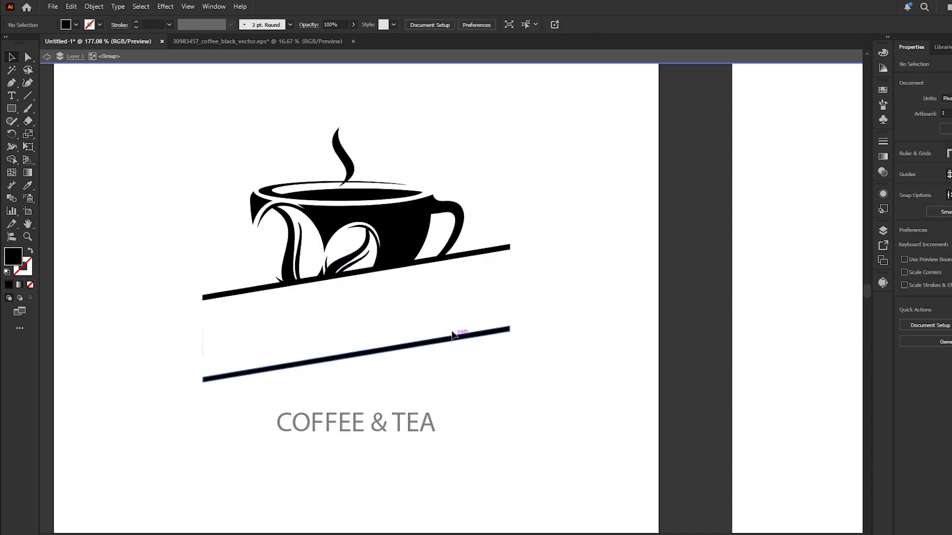
pyautogui.moveTo(452, 336); pyautogui.dragTo(451, 321)
pyautogui.press('Escape')
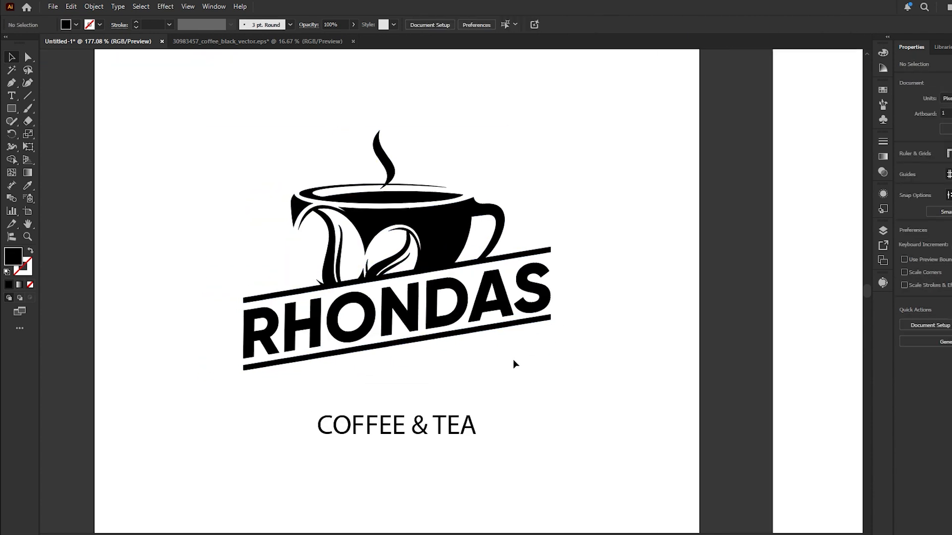
pyautogui.click(526, 322)
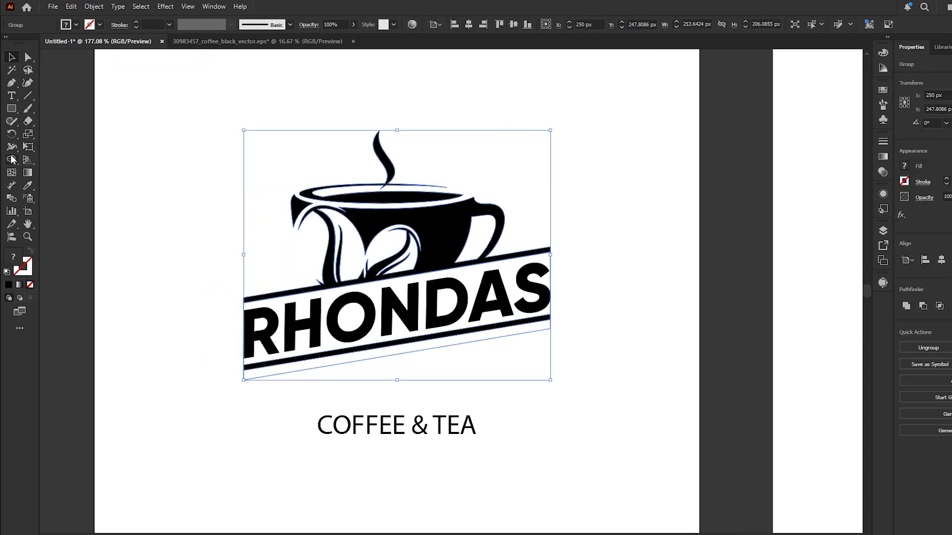
pyautogui.click(514, 365)
# - Set the COFFEE & TEA text in Gilroy-BoldItalic and convert it to outlines
pyautogui.click(421, 427)
pyautogui.click(430, 24)
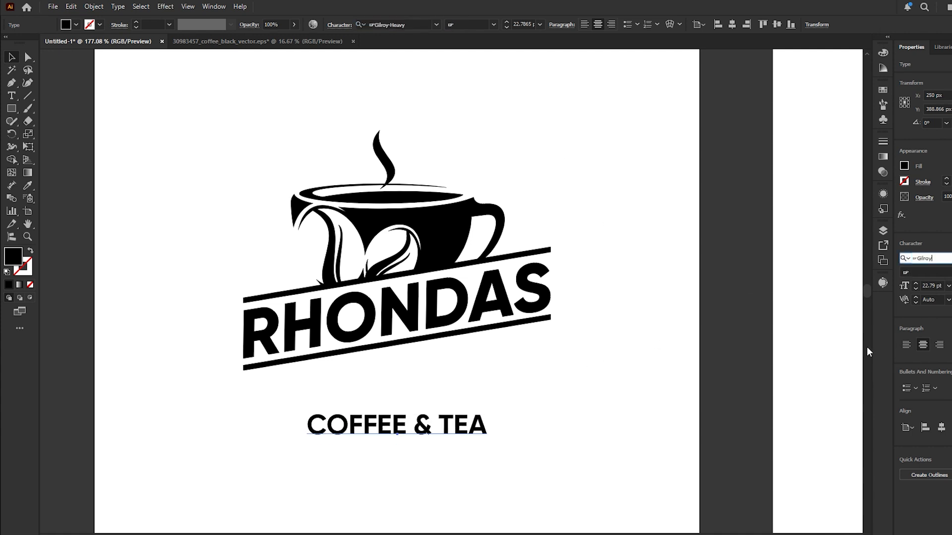
pyautogui.press('Return')
pyautogui.click(930, 258)
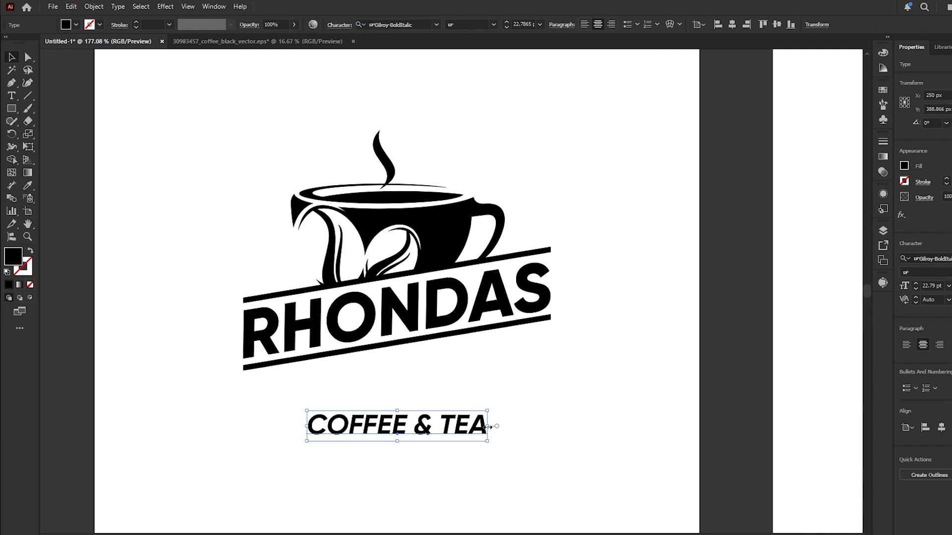
pyautogui.hotkey('ctrl', 'shift', 'o')
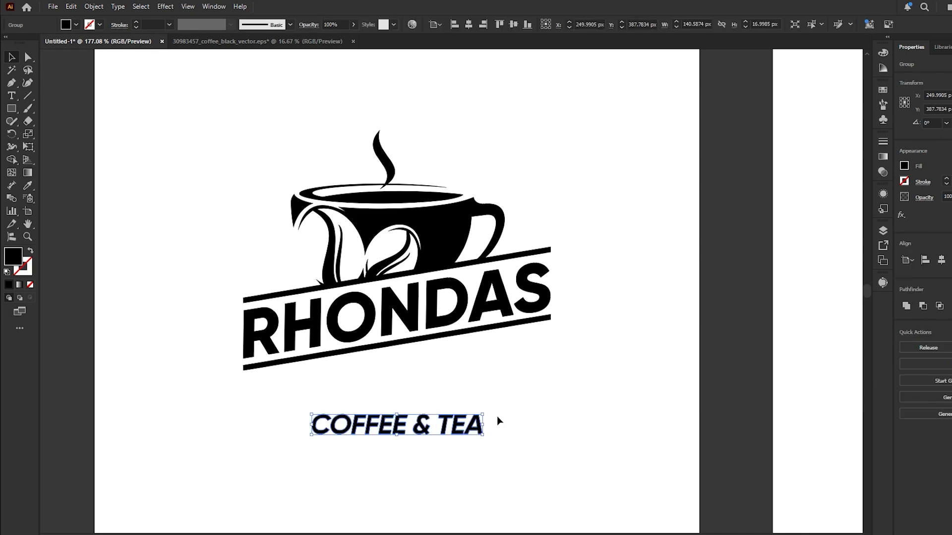
# - Scale down the COFFEE & TEA outlines and place them beneath the lower bar, tilted to its slope
pyautogui.moveTo(483, 414); pyautogui.dragTo(453, 368)
pyautogui.moveTo(548, 403); pyautogui.dragTo(446, 303)
pyautogui.click(468, 24)
pyautogui.click(470, 114)
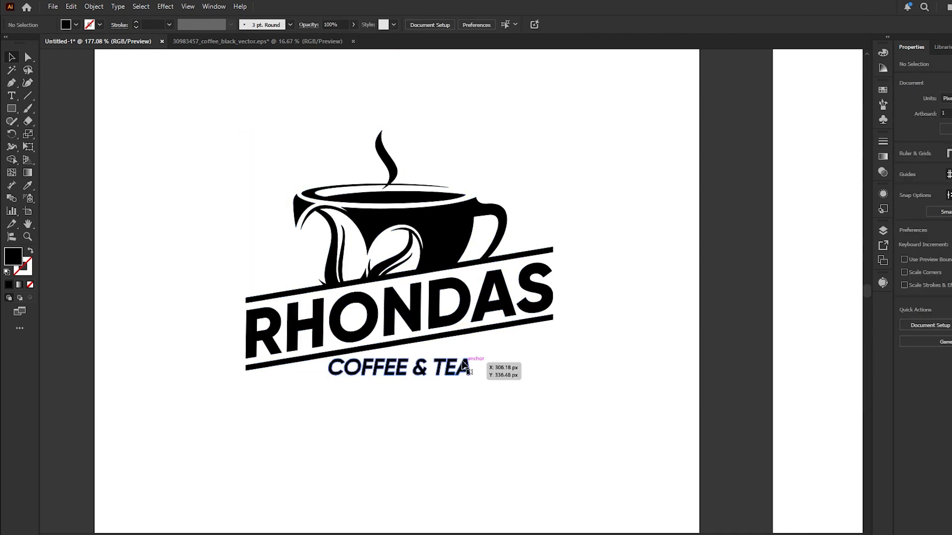
pyautogui.click(469, 365)
pyautogui.moveTo(480, 362); pyautogui.dragTo(446, 357)
# - Group all parts of the logo and centre the group horizontally and vertically on the first artboard
pyautogui.moveTo(587, 425); pyautogui.dragTo(154, 141)
pyautogui.scroll(1, 164, 148)
pyautogui.hotkey('ctrl', 'g')
pyautogui.click(468, 25)
pyautogui.click(512, 24)
pyautogui.click(624, 189)
pyautogui.hotkey('ctrl', '1')
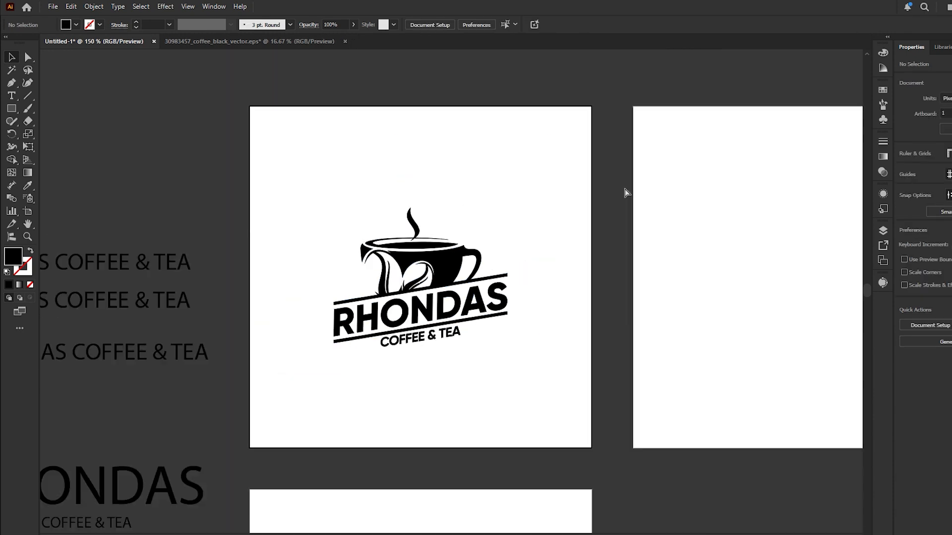
# - Enlarge the logo group proportionally to about 317 px wide
pyautogui.click(463, 253)
pyautogui.moveTo(420, 207); pyautogui.dragTo(424, 190)
pyautogui.hotkey('ctrl', 'shift', 'a')
pyautogui.press('z')
pyautogui.moveTo(463, 315); pyautogui.dragTo(490, 316)
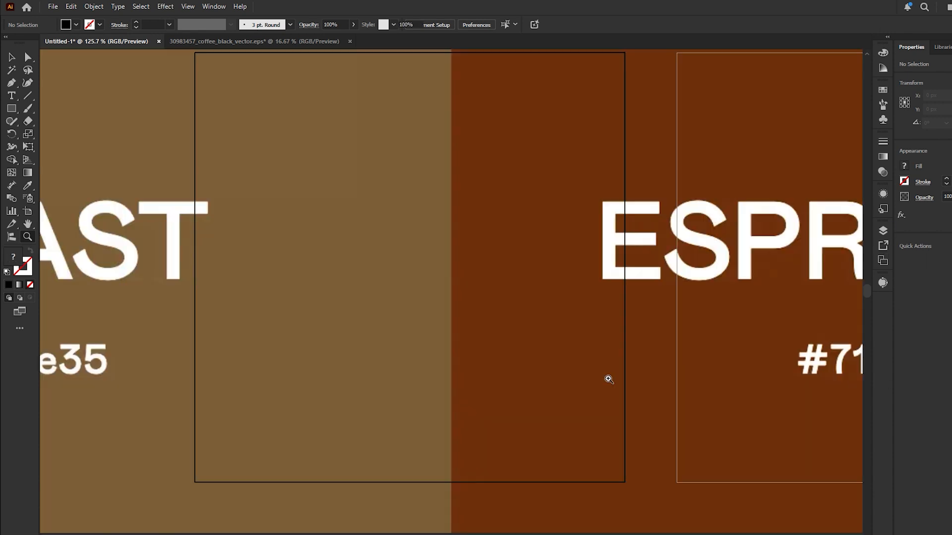
# - Scale down the oversized colour palette image and place it on the second artboard
pyautogui.scroll(-3, 503, 340)
pyautogui.moveTo(618, 292); pyautogui.dragTo(469, 292)
pyautogui.moveTo(450, 294); pyautogui.dragTo(516, 290)
pyautogui.press('z')
pyautogui.moveTo(476, 284); pyautogui.dragTo(533, 284)
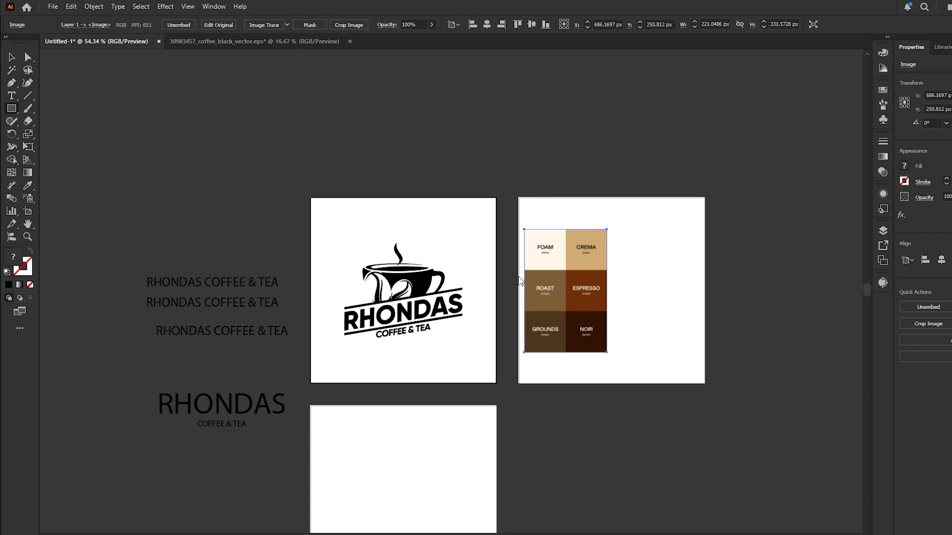
# - Add a 500 x 500 px rectangle centred on the first artboard, filled with the NOIR colour and sent behind the logo
pyautogui.click(468, 297)
pyautogui.click(469, 24)
pyautogui.click(513, 24)
pyautogui.press('i')
pyautogui.click(570, 332)
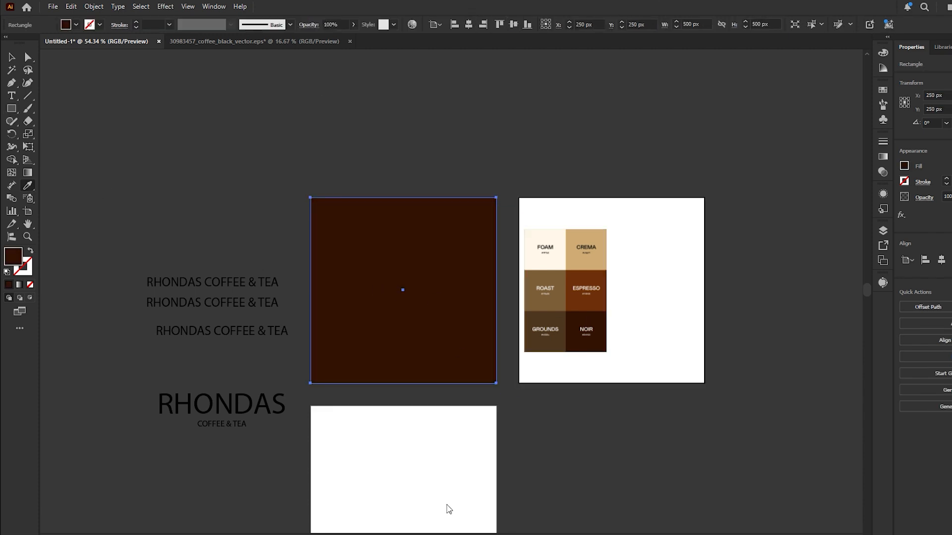
pyautogui.hotkey('ctrl', 'shift', '[')
# - Fill the white band behind the RHONDAS lettering with the dark brown background colour
pyautogui.press('z')
pyautogui.moveTo(426, 301); pyautogui.dragTo(466, 301)
pyautogui.click(11, 69)
pyautogui.click(436, 295)
pyautogui.click(28, 185)
pyautogui.click(267, 198)
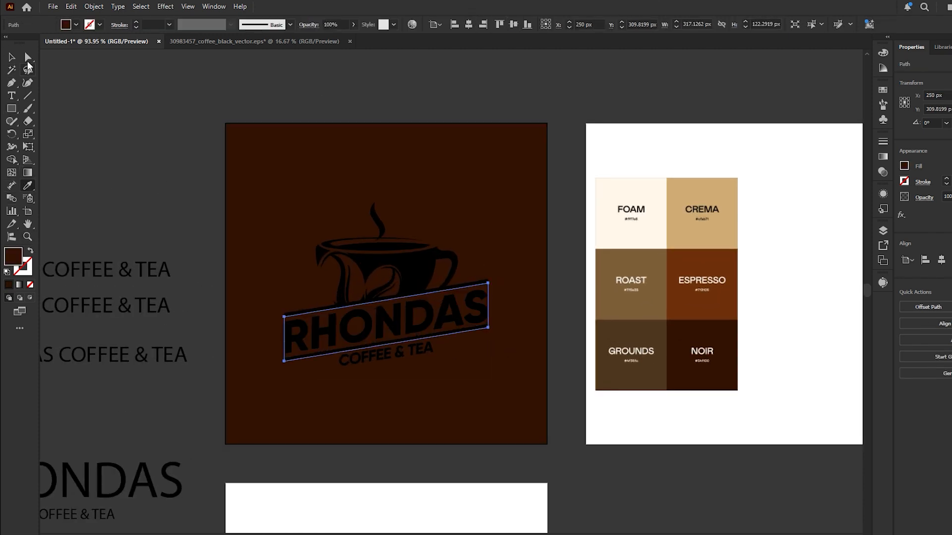
# - Try to recolour the whole logo group with the CREMA palette colour
pyautogui.click(11, 70)
pyautogui.click(380, 252)
pyautogui.press('v')
pyautogui.keyDown('shift'); pyautogui.click(503, 205); pyautogui.keyUp('shift')
pyautogui.press('i')
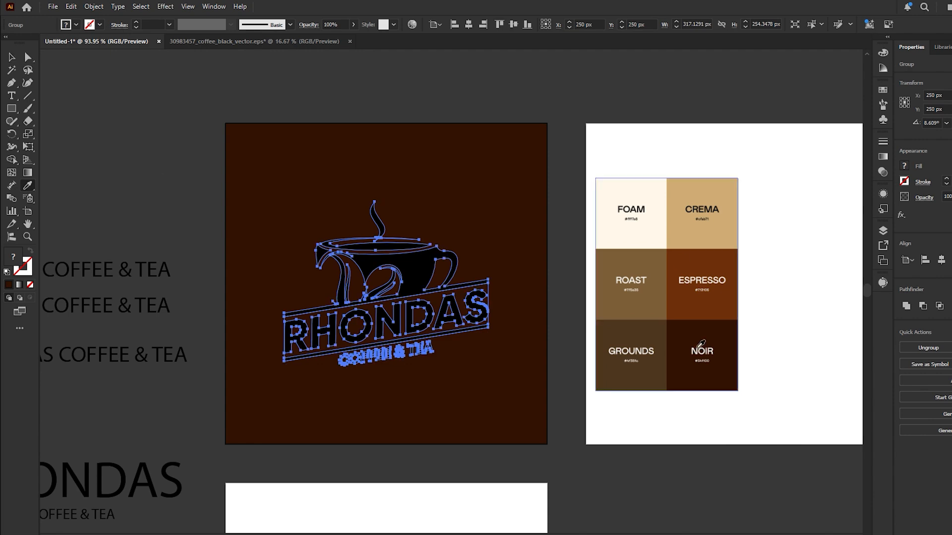
pyautogui.click(704, 203)
pyautogui.click(648, 214)
pyautogui.press('v')
pyautogui.hotkey('ctrl', 'shift', 'a')
# - Try to recolour the RHONDAS lettering and the cup artwork inside the group with the background brown
pyautogui.doubleClick(445, 320)
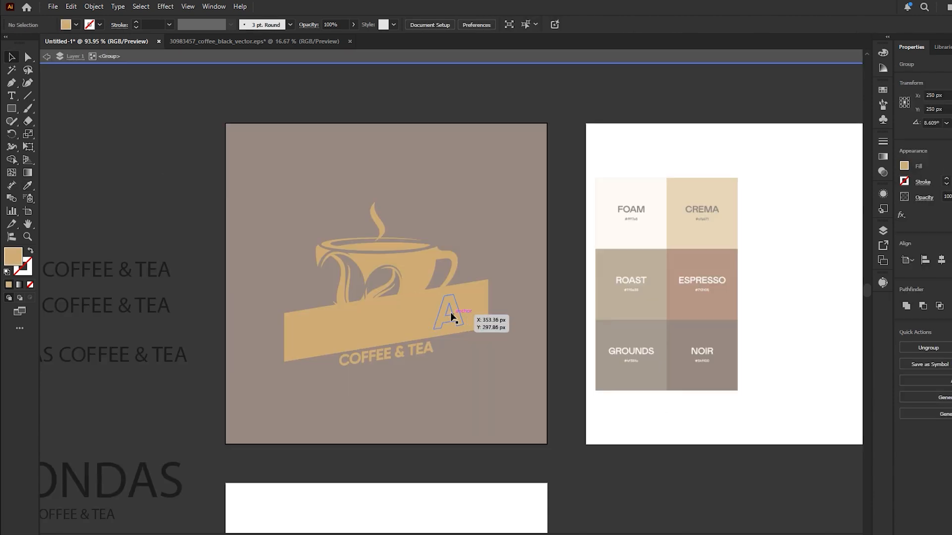
pyautogui.click(449, 315)
pyautogui.press('i')
pyautogui.click(386, 153)
pyautogui.press('v')
pyautogui.hotkey('ctrl', 'shift', 'a')
pyautogui.click(480, 279)
pyautogui.press('i')
pyautogui.click(501, 194)
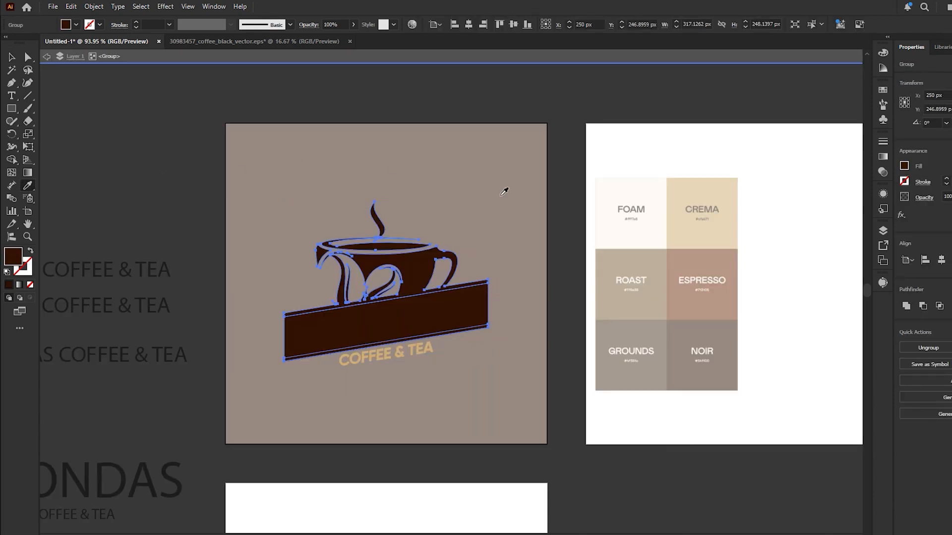
# - Undo the recent recolouring of the logo group and its inner parts
pyautogui.hotkey('ctrl', 'z')
pyautogui.hotkey('ctrl', 'z')
pyautogui.hotkey('ctrl', 'z')
pyautogui.hotkey('ctrl', 'z')
pyautogui.keyDown('ctrl'); pyautogui.click(432, 313); pyautogui.keyUp('ctrl')
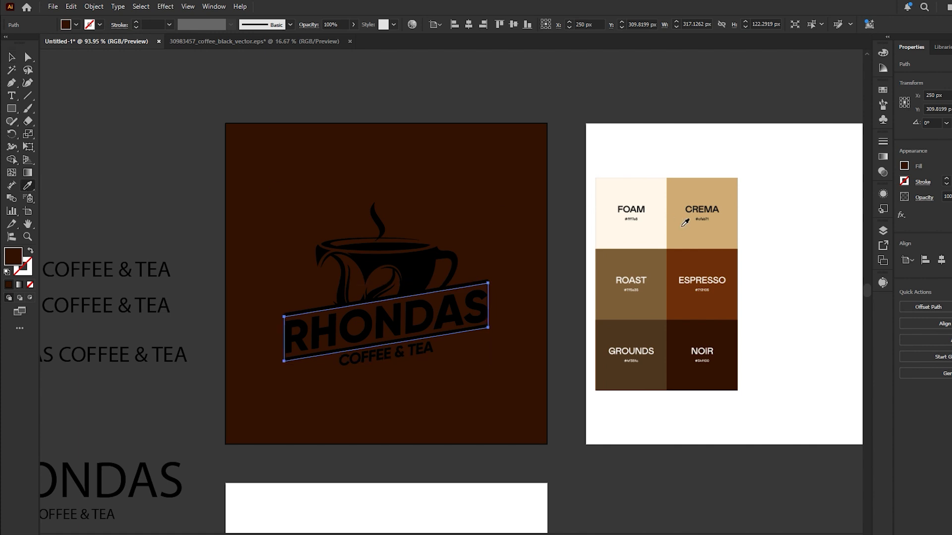
pyautogui.click(11, 57)
pyautogui.moveTo(200, 164); pyautogui.dragTo(569, 372)
pyautogui.keyDown('shift'); pyautogui.click(515, 347); pyautogui.keyUp('shift')
pyautogui.hotkey('ctrl', 'shift', 'a')
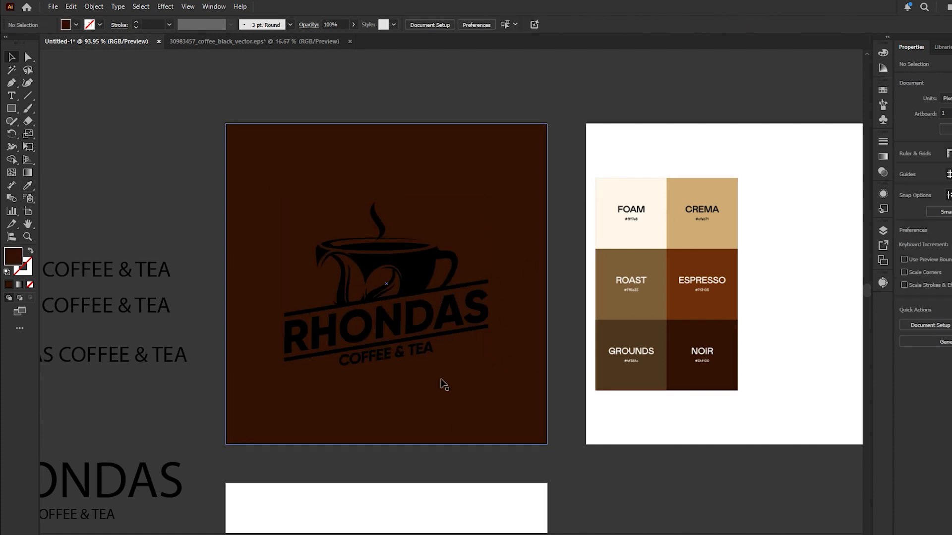
# - Ungroup the logo into its cup artwork and text parts
pyautogui.click(472, 315)
pyautogui.hotkey('ctrl', 'shift', 'g')
pyautogui.hotkey('ctrl', 'shift', 'a')
# - Try moving the cup artwork upward, away from the lettering
pyautogui.click(464, 308)
pyautogui.moveTo(469, 287); pyautogui.dragTo(465, 243)
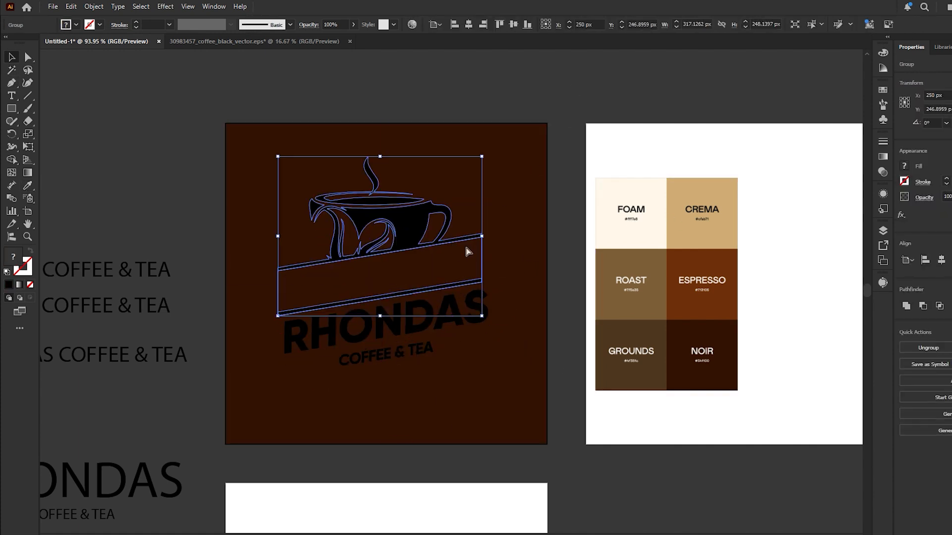
pyautogui.hotkey('ctrl', 'z')
pyautogui.hotkey('ctrl', 'shift', 'a')
# - Recolour the cup, bars and both text lines from the palette, trying CREMA before settling on FOAM
pyautogui.moveTo(208, 233); pyautogui.dragTo(473, 356)
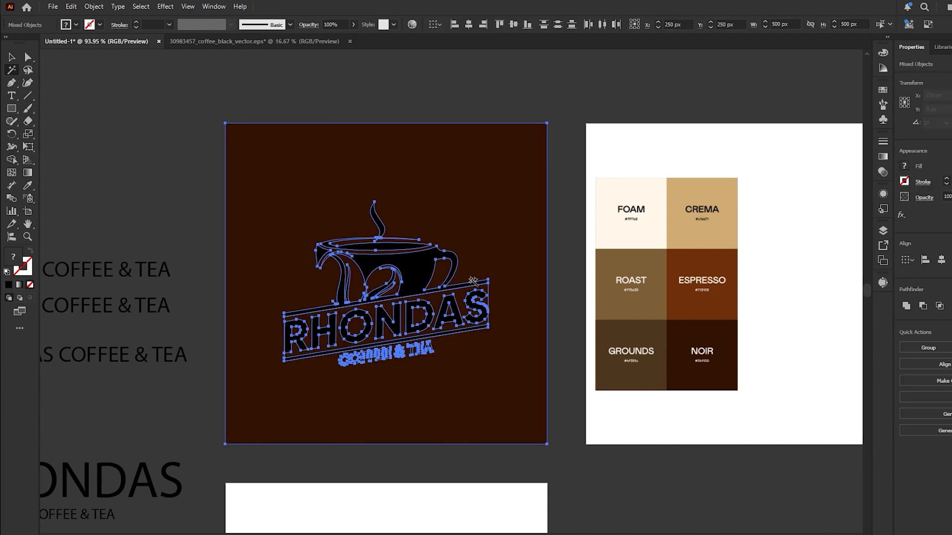
pyautogui.keyDown('shift'); pyautogui.click(469, 310); pyautogui.keyUp('shift')
pyautogui.keyDown('shift'); pyautogui.click(510, 302); pyautogui.keyUp('shift')
pyautogui.hotkey('ctrl', 'z')
pyautogui.hotkey('ctrl', 'shift', 'z')
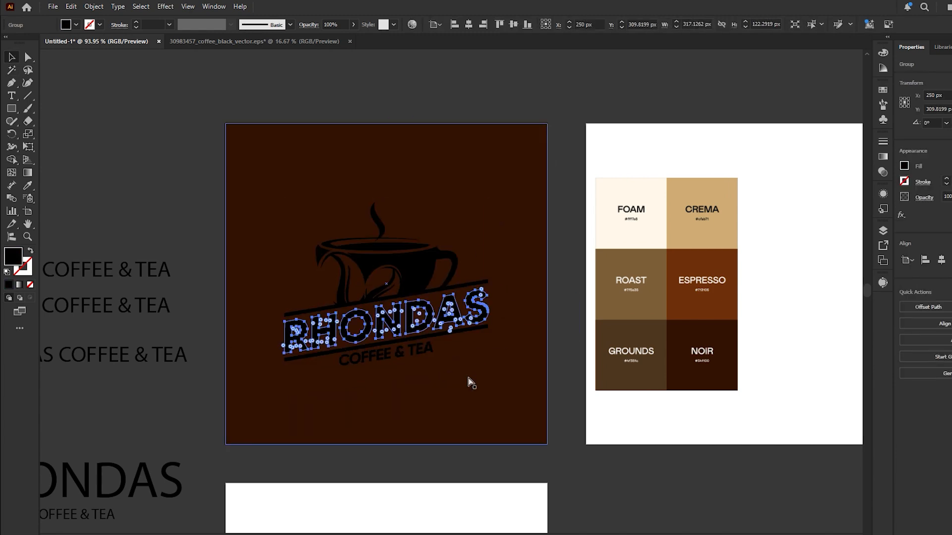
pyautogui.keyDown('shift'); pyautogui.click(411, 270); pyautogui.keyUp('shift')
pyautogui.keyDown('shift'); pyautogui.click(378, 228); pyautogui.keyUp('shift')
pyautogui.click(28, 185)
pyautogui.click(696, 233)
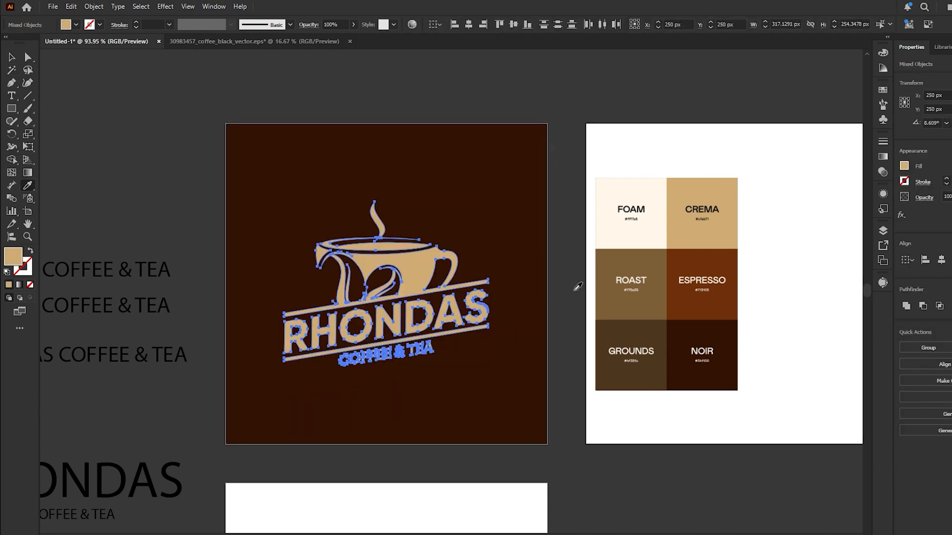
pyautogui.click(624, 229)
pyautogui.press('v')
pyautogui.click(732, 414)
# - Group the logo parts without the background rectangle and scale the group down slightly
pyautogui.moveTo(411, 291)
pyautogui.mouseDown()
pyautogui.moveTo(431, 307)
pyautogui.moveTo(414, 297)
pyautogui.mouseUp()
pyautogui.click(443, 325)
pyautogui.hotkey('ctrl', 'alt', 'a')
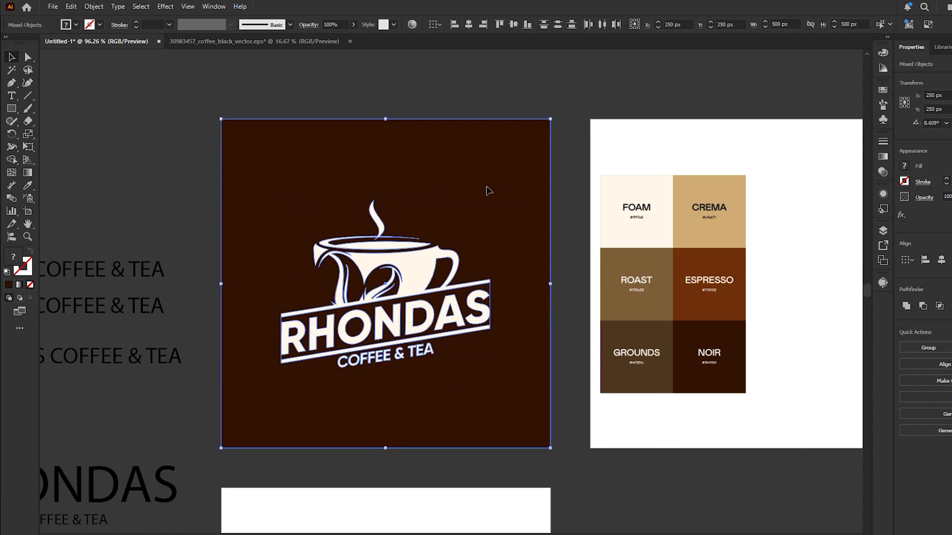
pyautogui.keyDown('shift'); pyautogui.click(486, 189); pyautogui.keyUp('shift')
pyautogui.hotkey('ctrl', 'g')
pyautogui.moveTo(385, 200); pyautogui.dragTo(387, 208)
# - Move the colour palette image off the second artboard onto the empty canvas beside the first artboard
pyautogui.moveTo(703, 266); pyautogui.dragTo(715, 238)
pyautogui.moveTo(716, 238); pyautogui.dragTo(487, 122)
pyautogui.moveTo(788, 259); pyautogui.dragTo(402, 178)
pyautogui.press('z')
pyautogui.moveTo(382, 299); pyautogui.dragTo(392, 299)
# - Copy the cup, steam and wave artwork from 33566207_tea_shop_08 [Converted].eps and paste it into Untitled-1
pyautogui.moveTo(362, 310); pyautogui.dragTo(389, 366)
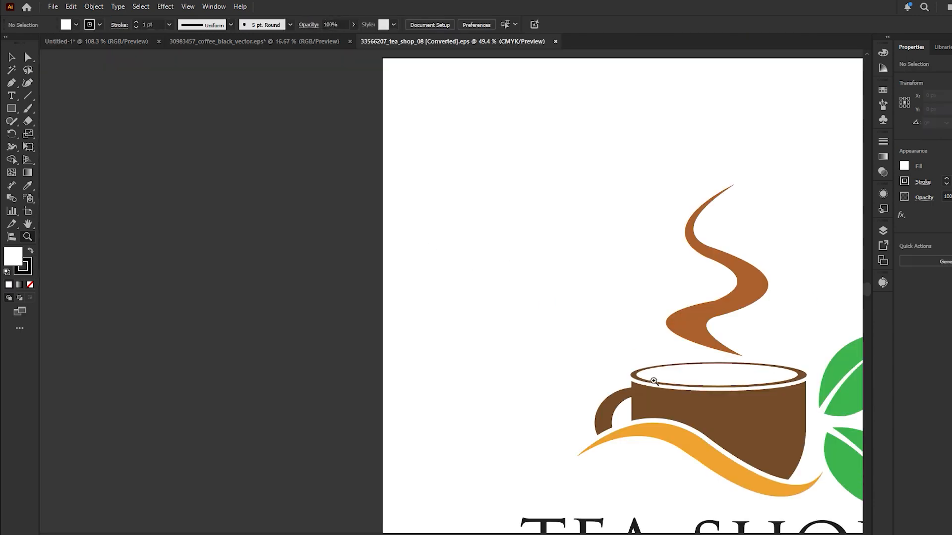
pyautogui.press('v')
pyautogui.click(759, 425)
pyautogui.moveTo(759, 425); pyautogui.dragTo(549, 320)
pyautogui.doubleClick(549, 320)
pyautogui.click(539, 274)
pyautogui.click(119, 41)
pyautogui.moveTo(786, 351); pyautogui.dragTo(503, 348)
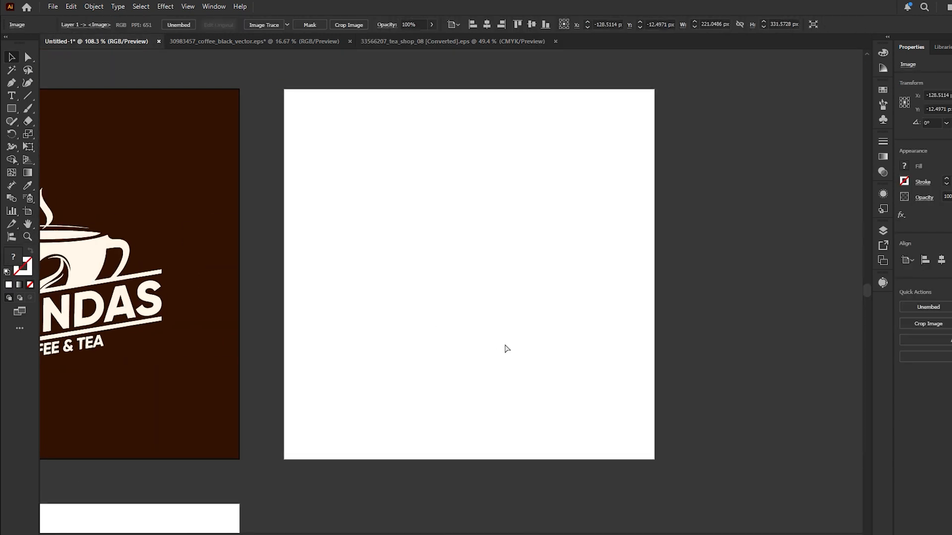
pyautogui.hotkey('ctrl', 'v')
# - Centre the pasted cup artwork horizontally on the second artboard and resize it to about 125 px wide
pyautogui.moveTo(714, 252); pyautogui.dragTo(483, 252)
pyautogui.moveTo(464, 275); pyautogui.dragTo(514, 249)
pyautogui.click(617, 322)
pyautogui.click(453, 41)
pyautogui.click(119, 41)
pyautogui.click(468, 25)
pyautogui.click(478, 149)
pyautogui.click(492, 258)
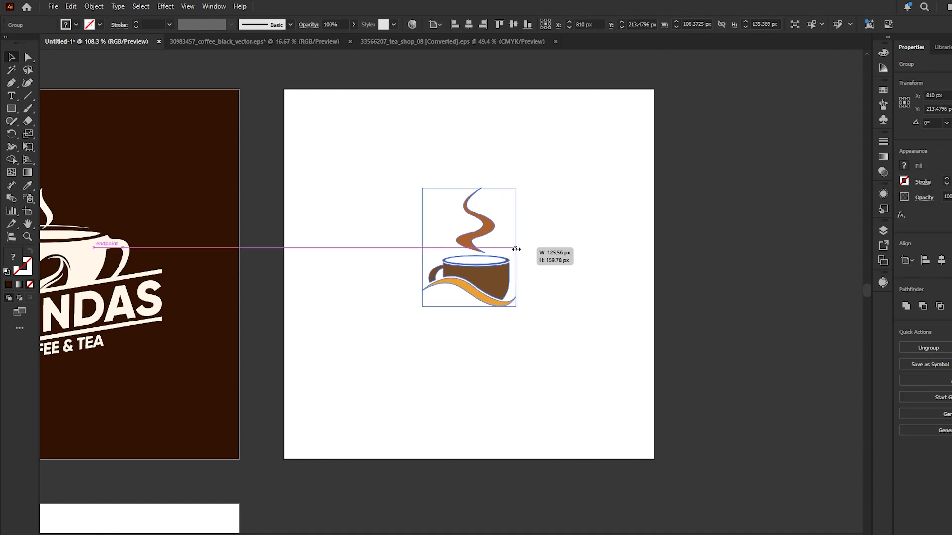
pyautogui.moveTo(298, 248); pyautogui.dragTo(519, 290)
# - Move the colour palette image onto the empty canvas beside the second artboard
pyautogui.moveTo(64, 128); pyautogui.dragTo(656, 150)
pyautogui.moveTo(656, 198); pyautogui.dragTo(334, 178)
pyautogui.moveTo(265, 173); pyautogui.dragTo(669, 347)
# - Recolour the cup with ESPRESSO, the wave with NOIR and the steam with CREMA from the palette
pyautogui.doubleClick(391, 295)
pyautogui.click(392, 295)
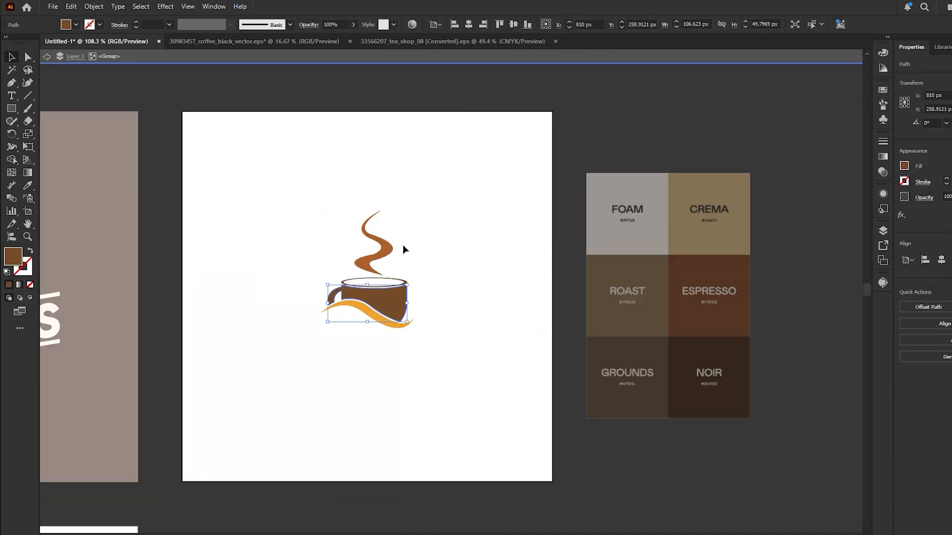
pyautogui.moveTo(449, 251); pyautogui.dragTo(382, 298)
pyautogui.click(710, 285)
pyautogui.keyDown('ctrl'); pyautogui.click(446, 302); pyautogui.keyUp('ctrl')
pyautogui.keyDown('ctrl'); pyautogui.click(358, 309); pyautogui.keyUp('ctrl')
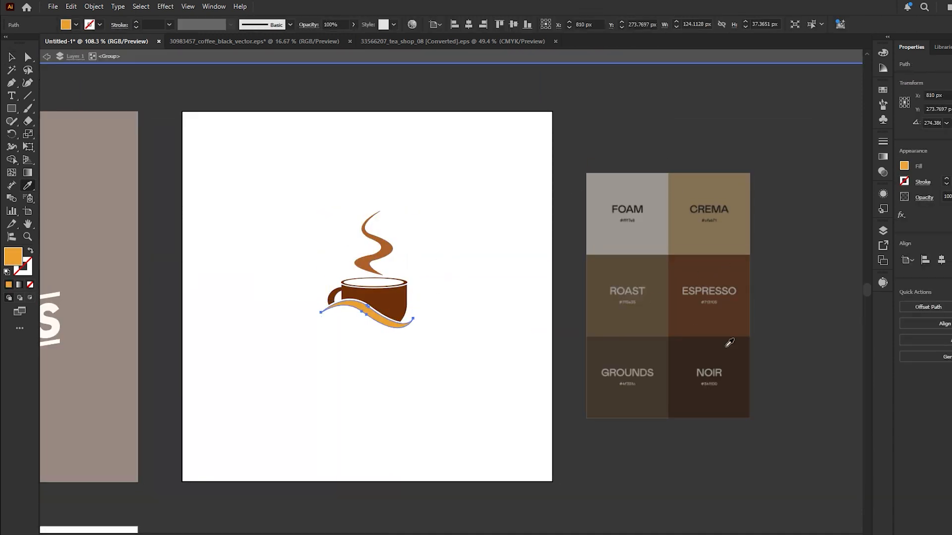
pyautogui.click(719, 350)
pyautogui.keyDown('ctrl'); pyautogui.click(436, 287); pyautogui.keyUp('ctrl')
pyautogui.keyDown('ctrl'); pyautogui.click(362, 262); pyautogui.keyUp('ctrl')
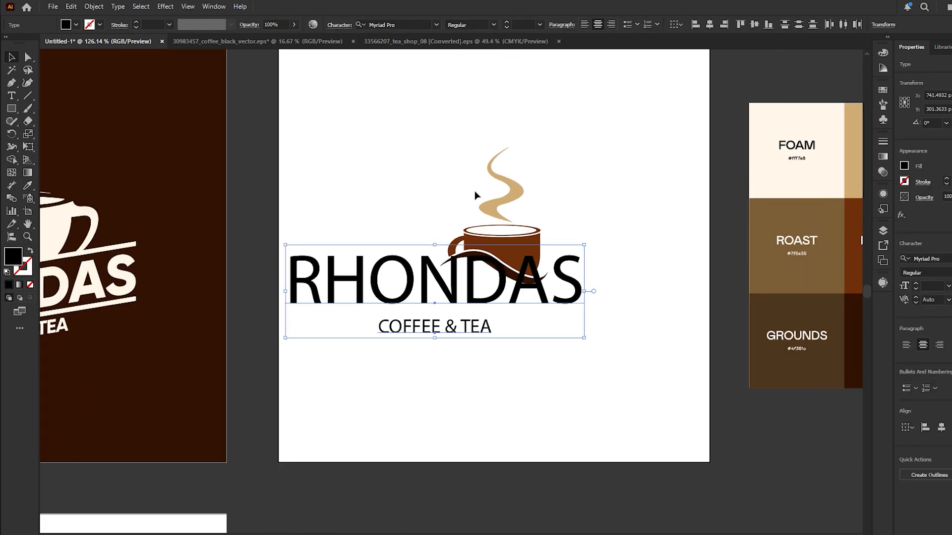
# - Arrange reduced RHONDAS and COFFEE & TEA text beneath the cup, using the tea shop template as layout reference, and raise the cup slightly
pyautogui.moveTo(562, 274); pyautogui.dragTo(508, 369)
pyautogui.click(401, 80)
pyautogui.click(446, 41)
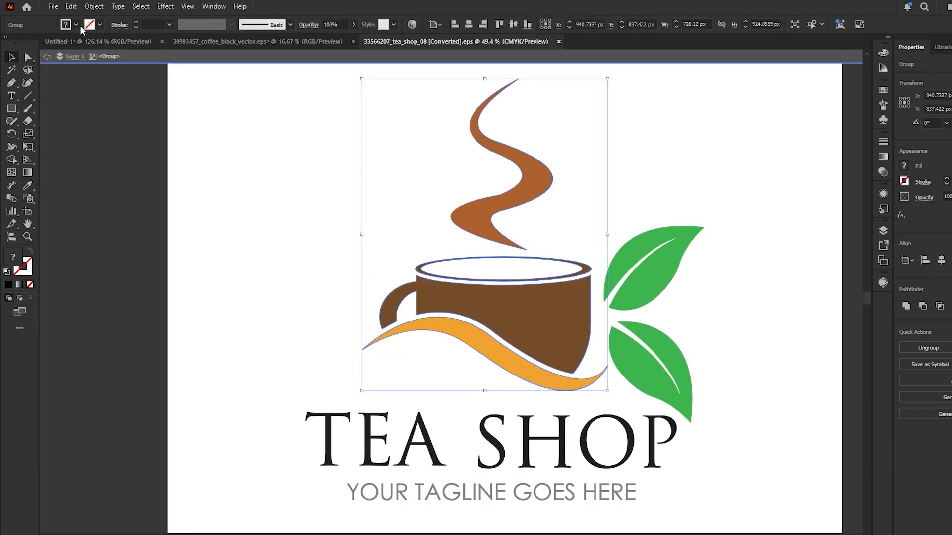
pyautogui.click(87, 40)
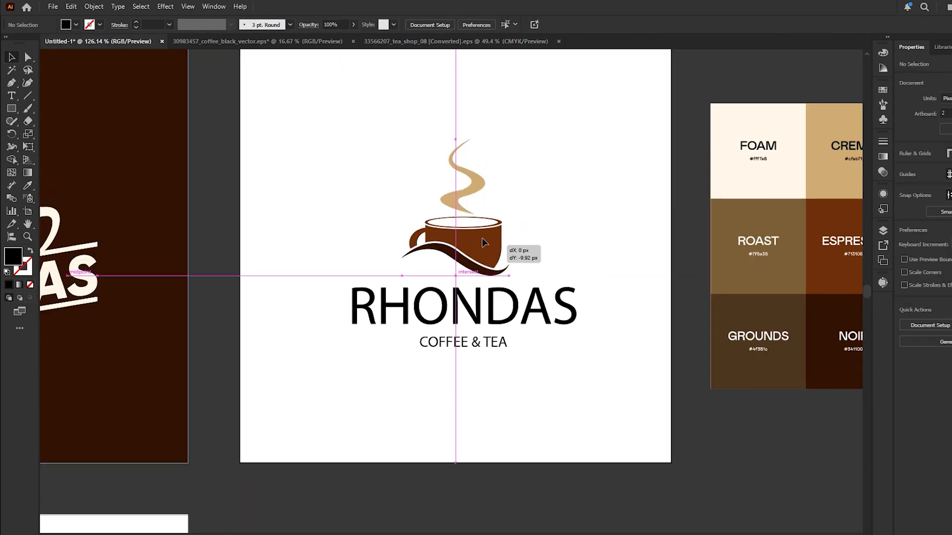
pyautogui.moveTo(482, 238); pyautogui.dragTo(482, 236)
# - Set the RHONDAS text under the cup in Aviano Copper Variable
pyautogui.click(476, 307)
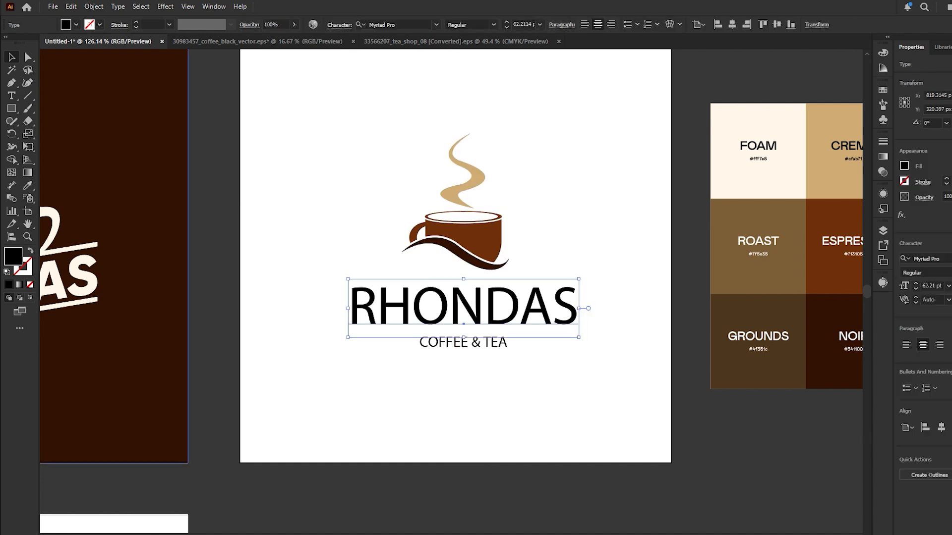
pyautogui.click(925, 258)
pyautogui.press('Return')
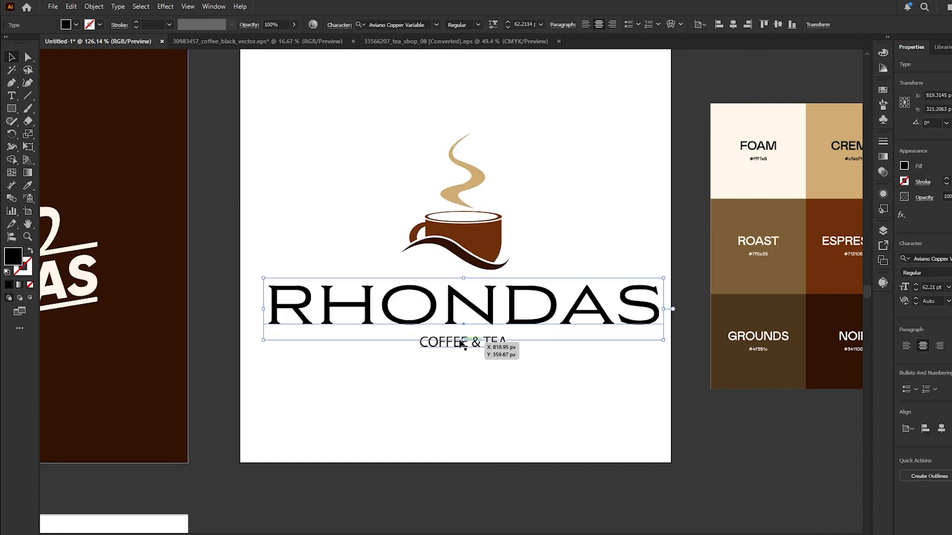
# - Scale the RHONDAS text down beneath the cup and centre-align it with the cup artwork
pyautogui.moveTo(462, 340); pyautogui.dragTo(461, 311)
pyautogui.moveTo(495, 302); pyautogui.dragTo(494, 292)
pyautogui.keyDown('shift'); pyautogui.click(479, 238); pyautogui.keyUp('shift')
pyautogui.click(370, 24)
pyautogui.click(540, 198)
pyautogui.moveTo(495, 227); pyautogui.dragTo(490, 221)
# - Fill RHONDAS with the cup's ESPRESSO brown and style the COFFEE & TEA line in NOIR Gilroy-Medium with wide letter spacing
pyautogui.click(471, 285)
pyautogui.click(27, 186)
pyautogui.click(476, 230)
pyautogui.press('v')
pyautogui.click(501, 333)
pyautogui.press('z')
pyautogui.moveTo(478, 274); pyautogui.dragTo(510, 275)
pyautogui.press('c')
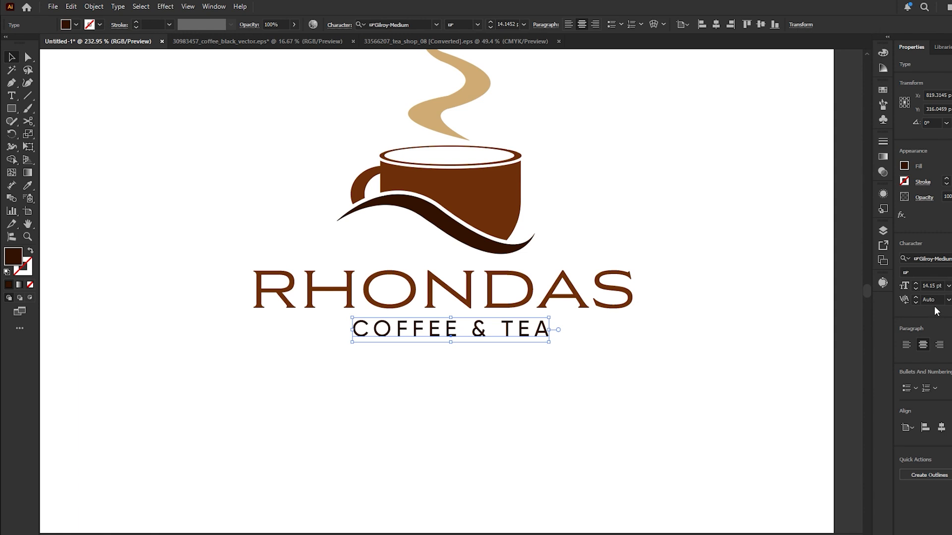
# - Convert the COFFEE & TEA line to outlines and centre-align the cup and both text lines horizontally
pyautogui.hotkey('ctrl', 'shift', 'o')
pyautogui.moveTo(238, 337); pyautogui.dragTo(446, 104)
pyautogui.click(370, 24)
pyautogui.click(576, 334)
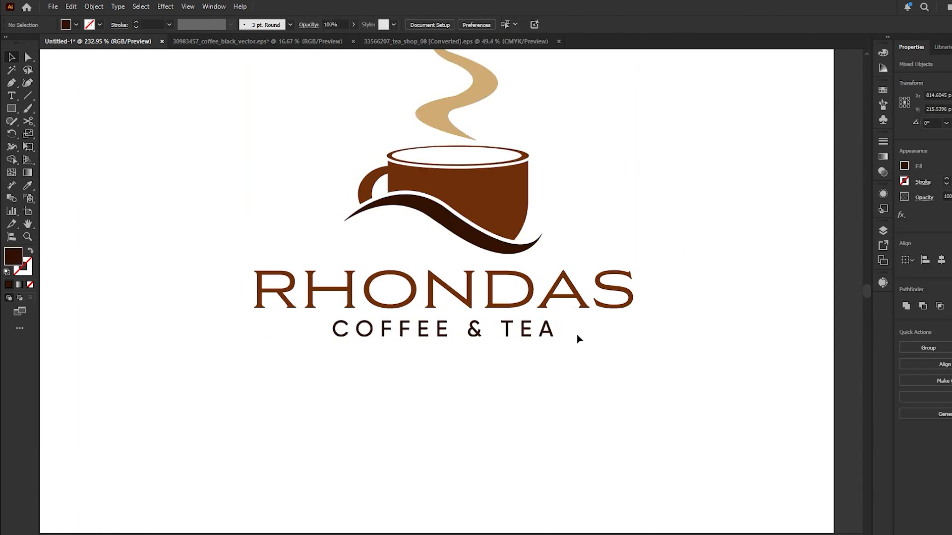
# - Nudge the COFFEE & TEA line up closer to RHONDAS and shift the cup slightly left
pyautogui.click(547, 328)
pyautogui.press('Up')
pyautogui.press('Up')
pyautogui.press('Up')
pyautogui.moveTo(504, 195); pyautogui.dragTo(497, 195)
# - Centre-align all logo parts horizontally again, then move the cup artwork slightly left over RHONDAS
pyautogui.moveTo(692, 388); pyautogui.dragTo(446, 99)
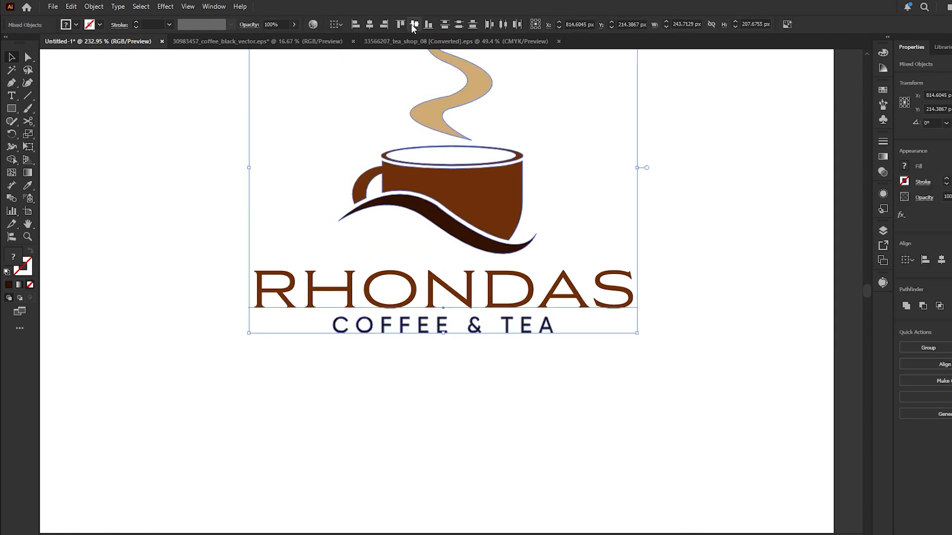
pyautogui.click(369, 24)
pyautogui.click(510, 139)
pyautogui.hotkey('ctrl', '-')
pyautogui.hotkey('ctrl', '-')
pyautogui.moveTo(485, 210); pyautogui.dragTo(481, 212)
# - Group the cup and text lines, centre the group on the second artboard and enlarge it slightly
pyautogui.moveTo(595, 342); pyautogui.dragTo(272, 113)
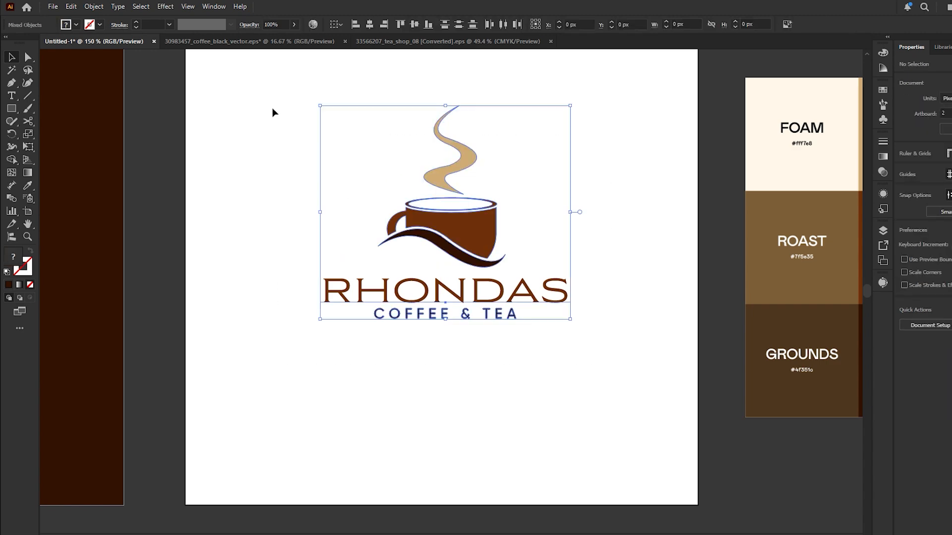
pyautogui.hotkey('ctrl', 'g')
pyautogui.click(368, 24)
pyautogui.click(414, 24)
pyautogui.moveTo(440, 142); pyautogui.dragTo(440, 132)
pyautogui.click(631, 233)
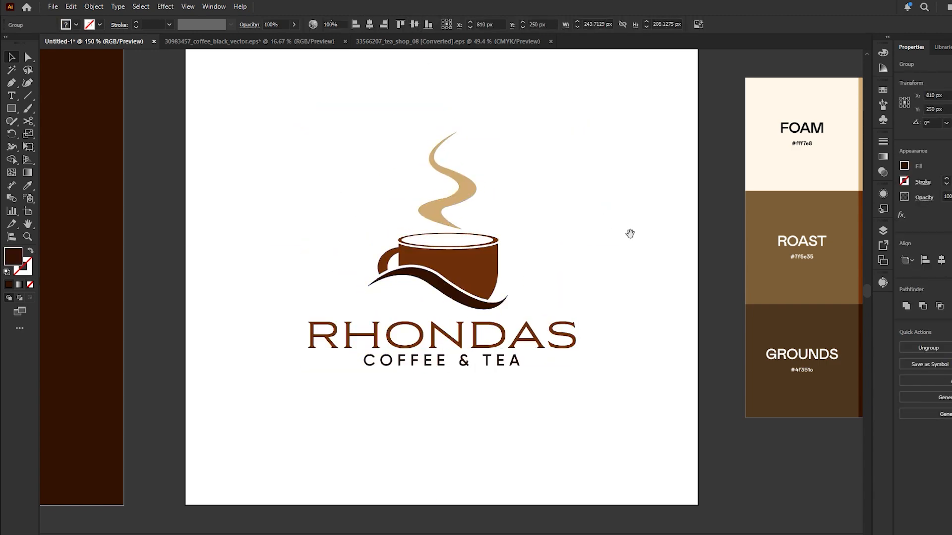
# - Remove the background and the steam lines from the leaf cup template in 31099178_coffeetea_1.eps
pyautogui.moveTo(689, 354); pyautogui.dragTo(641, 381)
pyautogui.moveTo(318, 477); pyautogui.dragTo(625, 150)
pyautogui.moveTo(405, 486); pyautogui.dragTo(677, 246)
pyautogui.hotkey('ctrl', '-')
pyautogui.hotkey('ctrl', '-')
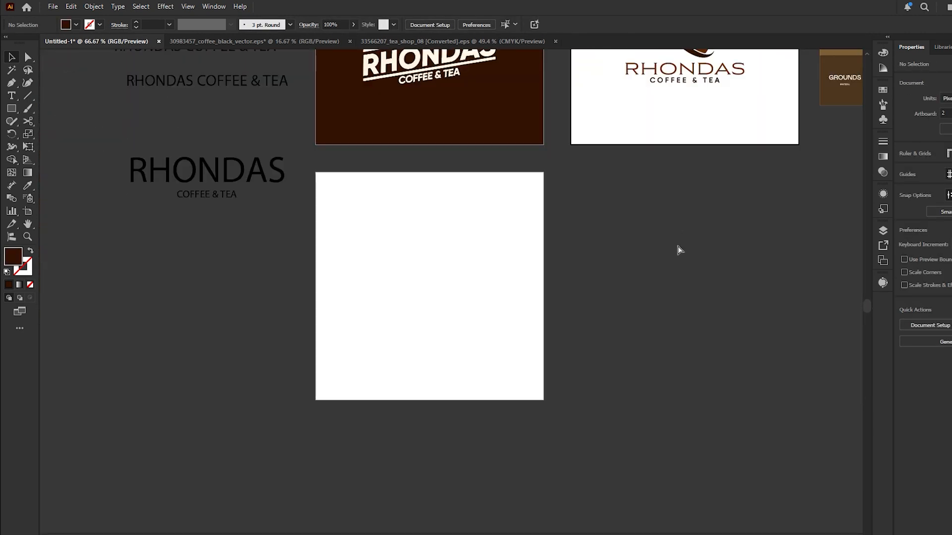
pyautogui.press('z')
pyautogui.moveTo(475, 317); pyautogui.dragTo(485, 375)
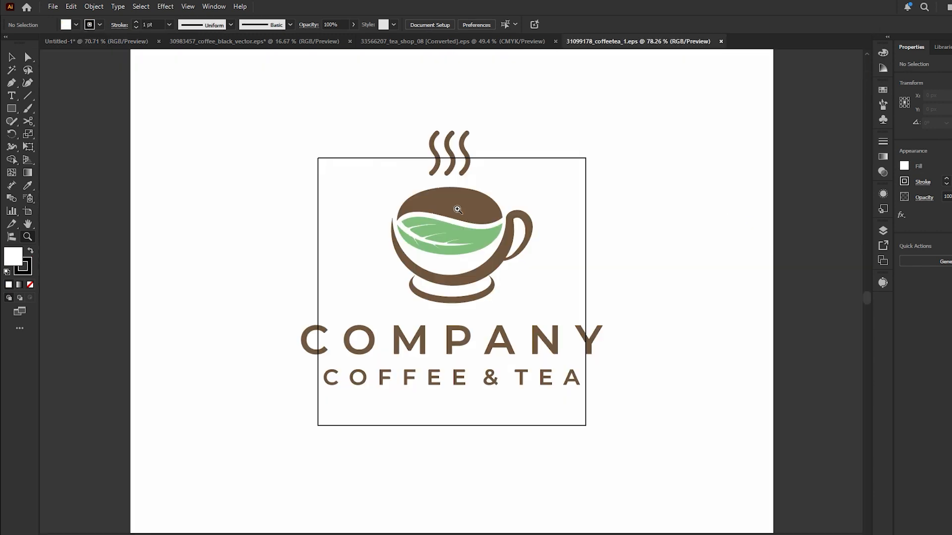
pyautogui.doubleClick(458, 152)
pyautogui.press('Delete')
pyautogui.click(520, 250)
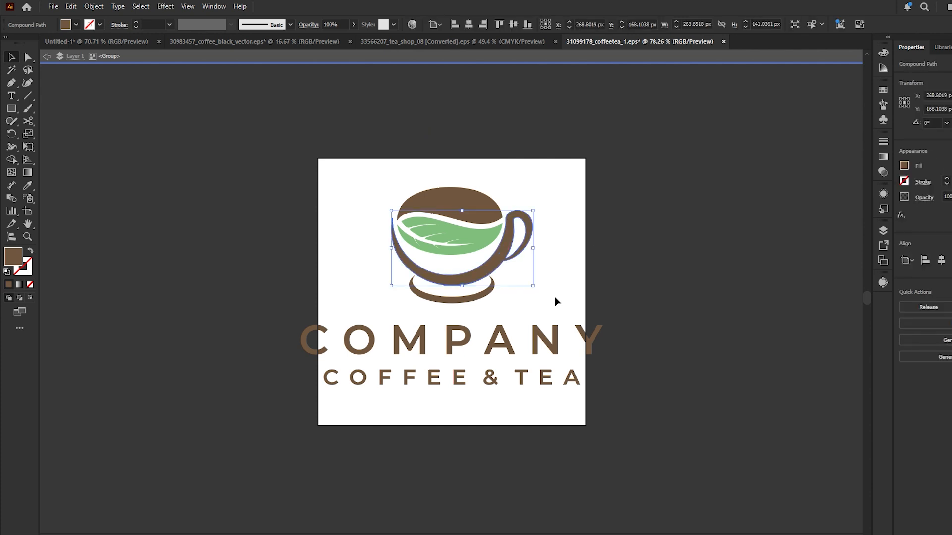
# - Group the cup and leaf artwork and copy it from the template into Untitled-1
pyautogui.moveTo(554, 296); pyautogui.dragTo(372, 168)
pyautogui.hotkey('ctrl', 'g')
pyautogui.hotkey('ctrl', 'F6')
pyautogui.hotkey('ctrl', 'v')
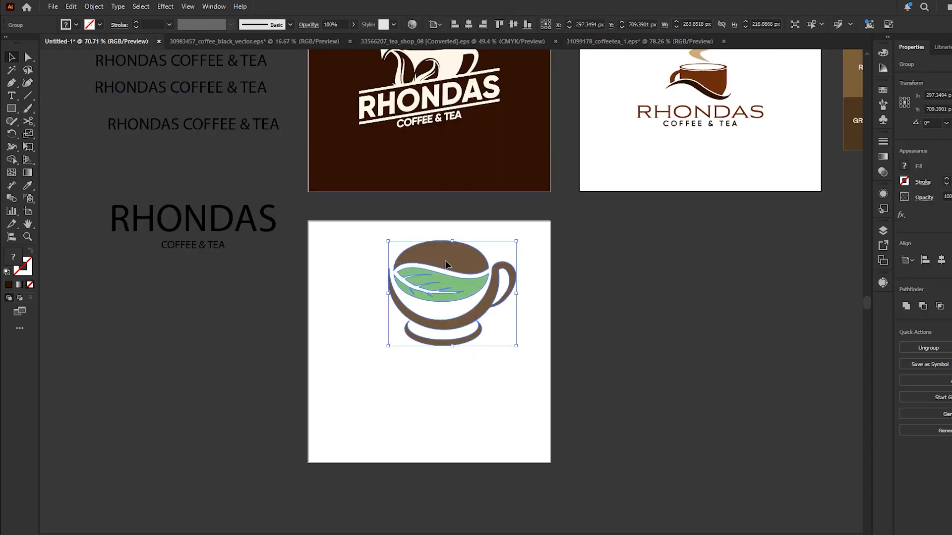
# - Scale the pasted cup down to about 126 px wide near the middle of the third artboard
pyautogui.moveTo(452, 240); pyautogui.dragTo(431, 311)
pyautogui.scroll(3, 432, 315)
pyautogui.moveTo(432, 387); pyautogui.dragTo(432, 366)
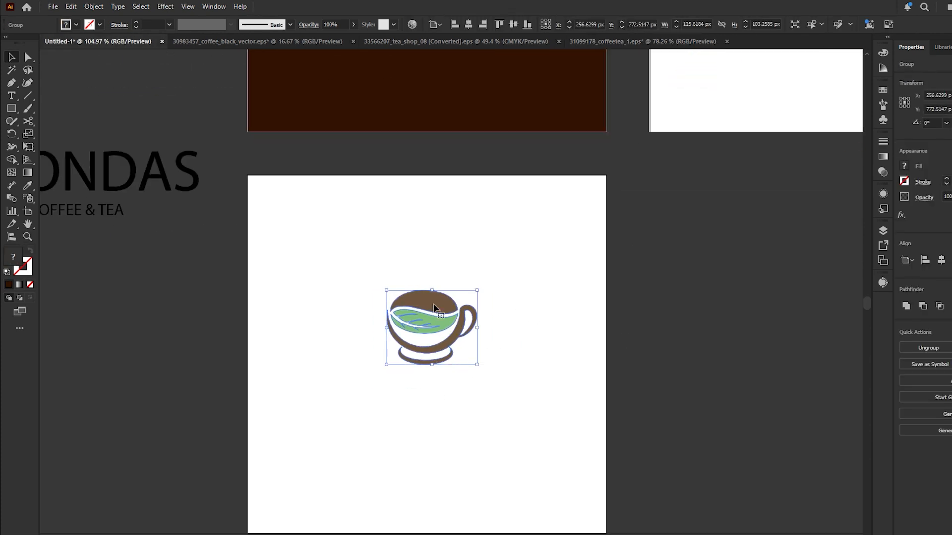
pyautogui.moveTo(436, 307); pyautogui.dragTo(435, 322)
# - Draw a 500 x 500 px background rectangle and centre it on the third artboard
pyautogui.click(570, 326)
pyautogui.moveTo(570, 326); pyautogui.dragTo(518, 277)
pyautogui.press('m')
pyautogui.click(231, 131)
pyautogui.press('Return')
pyautogui.click(468, 24)
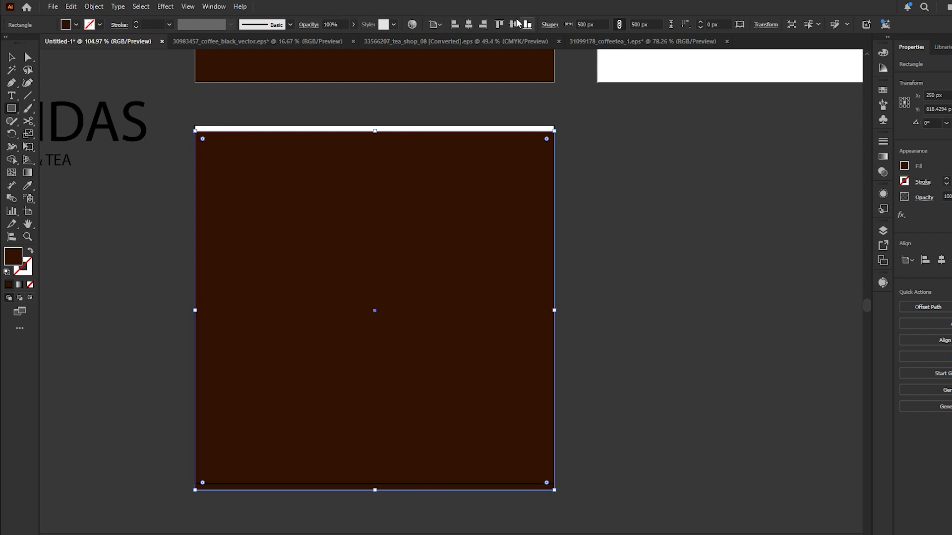
pyautogui.click(513, 24)
# - Send the background rectangle behind the leaf cup artwork
pyautogui.moveTo(432, 240); pyautogui.dragTo(356, 253)
pyautogui.press('v')
pyautogui.hotkey('ctrl', 'shift', '[')
pyautogui.click(600, 445)
# - Move the colour palette image onto the empty canvas beside the third artboard
pyautogui.moveTo(606, 196); pyautogui.dragTo(198, 402)
pyautogui.moveTo(607, 199); pyautogui.dragTo(308, 411)
pyautogui.moveTo(550, 350); pyautogui.dragTo(701, 142)
pyautogui.moveTo(495, 164); pyautogui.dragTo(383, 332)
pyautogui.moveTo(439, 363); pyautogui.dragTo(722, 275)
# - Try GROUNDS and FOAM from the palette as the fill of the third artboard's background
pyautogui.click(258, 188)
pyautogui.click(28, 185)
pyautogui.click(616, 298)
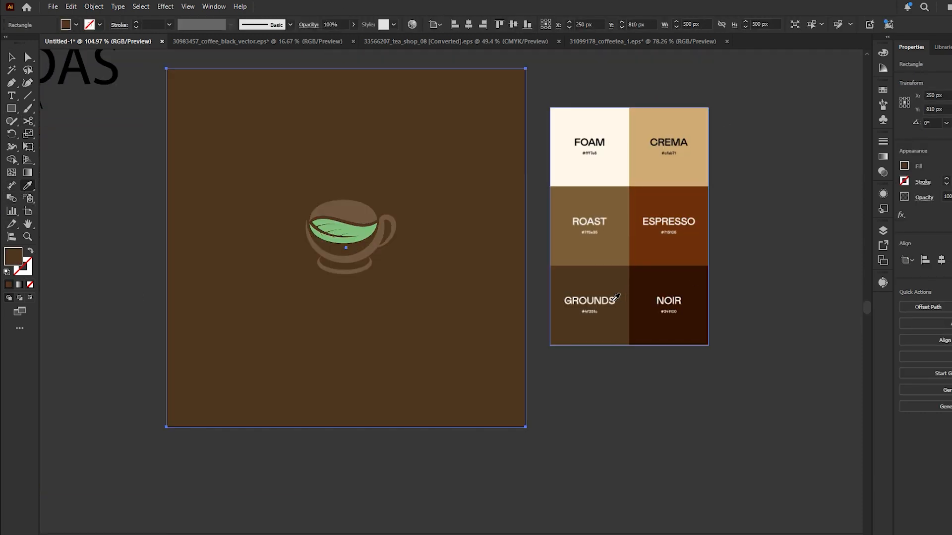
pyautogui.click(589, 164)
# - Try recolouring all brown parts of the leaf cup with CREMA from the palette
pyautogui.press('v')
pyautogui.doubleClick(362, 207)
pyautogui.click(362, 207)
pyautogui.click(368, 216)
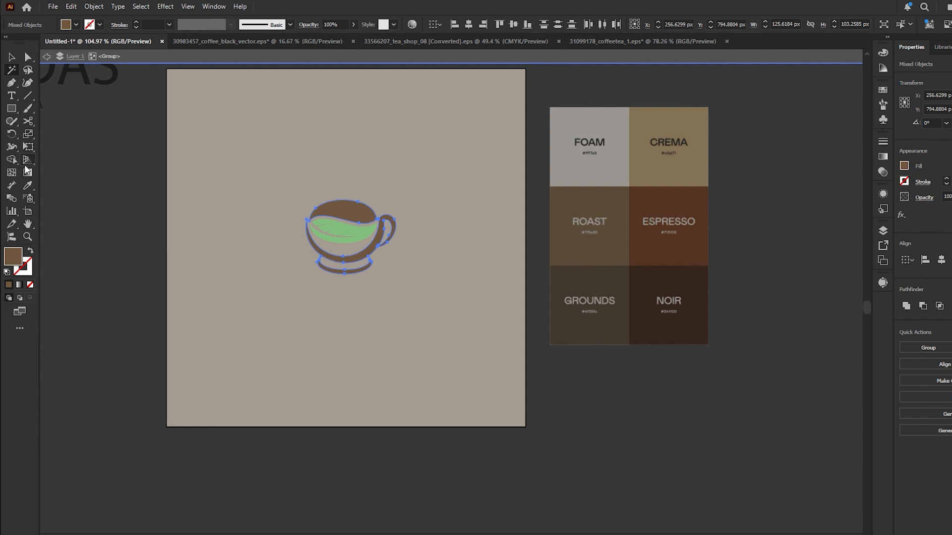
pyautogui.click(659, 164)
pyautogui.press('v')
# - Fill the third artboard's background rectangle with ESPRESSO from the palette
pyautogui.doubleClick(381, 341)
pyautogui.click(391, 268)
pyautogui.press('i')
pyautogui.click(618, 233)
pyautogui.click(644, 243)
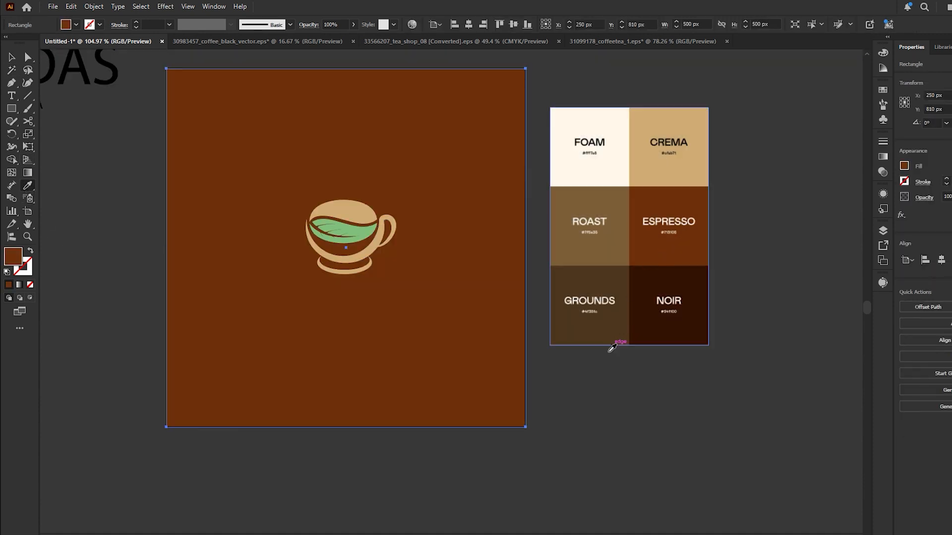
# - Recolour the cup, handle and saucer around the green leaf with FOAM from the palette
pyautogui.press('v')
pyautogui.doubleClick(346, 212)
pyautogui.press('y')
pyautogui.click(366, 211)
pyautogui.press('i')
pyautogui.click(607, 171)
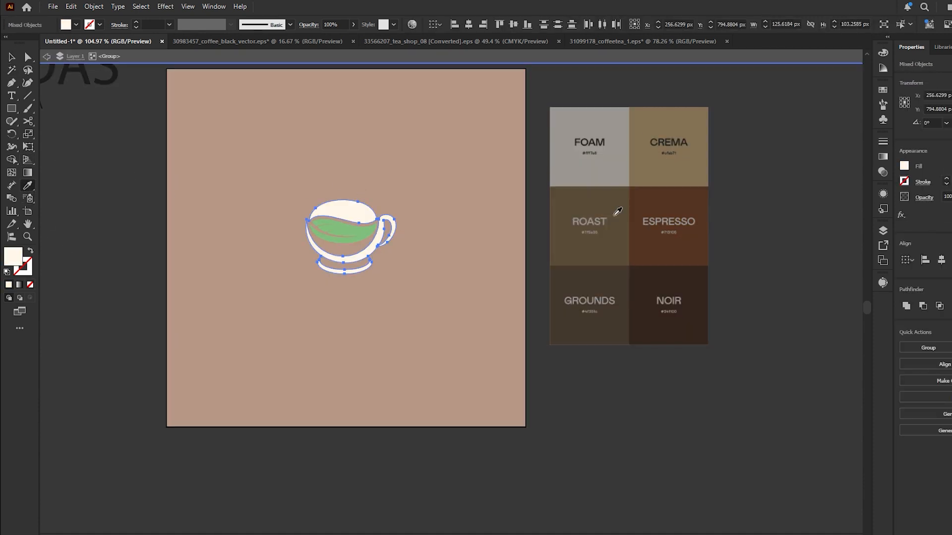
pyautogui.press('v')
pyautogui.doubleClick(420, 299)
# - Lock the background rectangle, then move the leaf cup to the artboard's left half and adjust its size
pyautogui.click(347, 233)
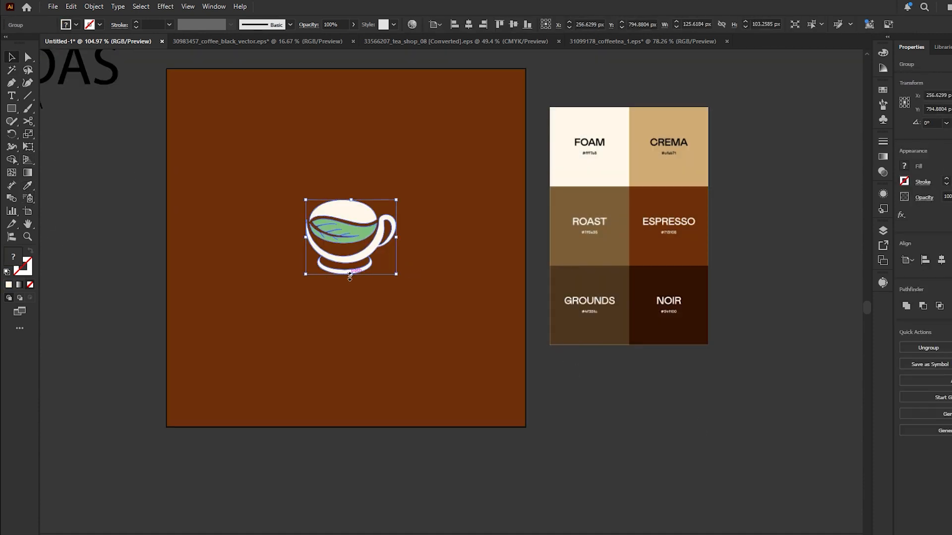
pyautogui.click(471, 378)
pyautogui.hotkey('ctrl', '2')
pyautogui.moveTo(341, 220); pyautogui.dragTo(262, 239)
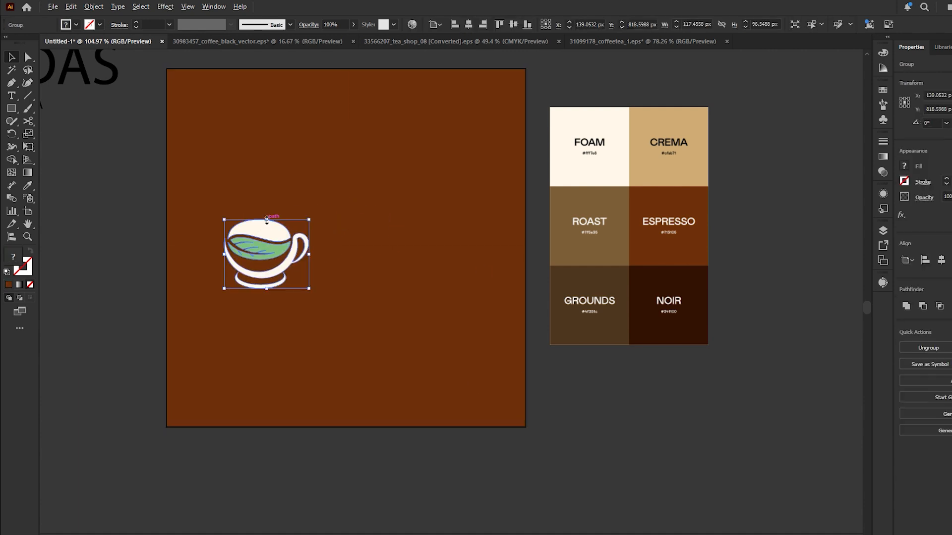
pyautogui.moveTo(310, 218); pyautogui.dragTo(316, 213)
pyautogui.click(570, 218)
# - Copy the spare RHONDAS and COFFEE & TEA text lines and paste them beside the leaf cup
pyautogui.moveTo(408, 216); pyautogui.dragTo(639, 296)
pyautogui.click(249, 179)
pyautogui.moveTo(222, 93); pyautogui.dragTo(307, 230)
pyautogui.hotkey('ctrl', 'c')
pyautogui.moveTo(593, 310); pyautogui.dragTo(391, 210)
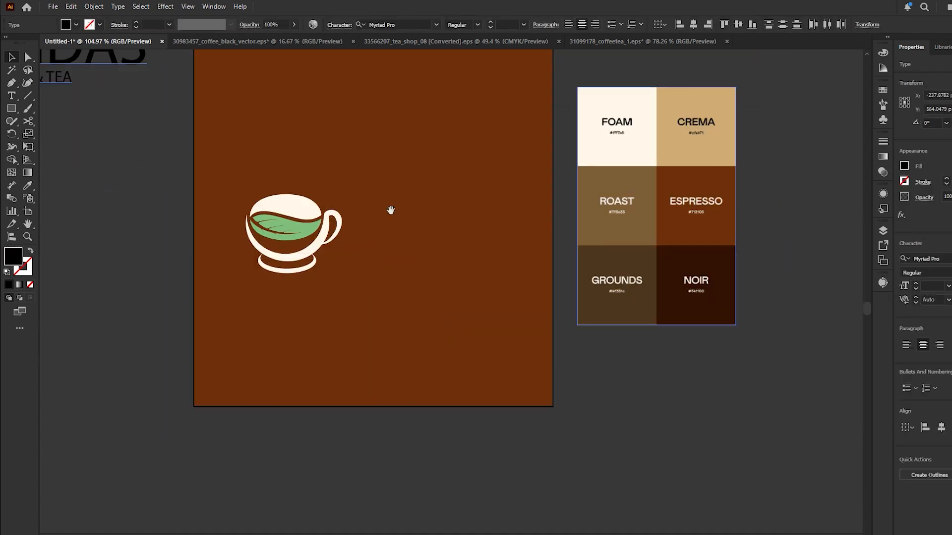
pyautogui.hotkey('ctrl', 'v')
pyautogui.moveTo(446, 298); pyautogui.dragTo(480, 260)
# - Recolour both pasted text lines with the leaf cup's FOAM colour
pyautogui.press('i')
pyautogui.click(276, 202)
pyautogui.press('v')
pyautogui.click(480, 283)
# - Preview several fonts on the RHONDAS text and set it in Bellong
pyautogui.click(501, 228)
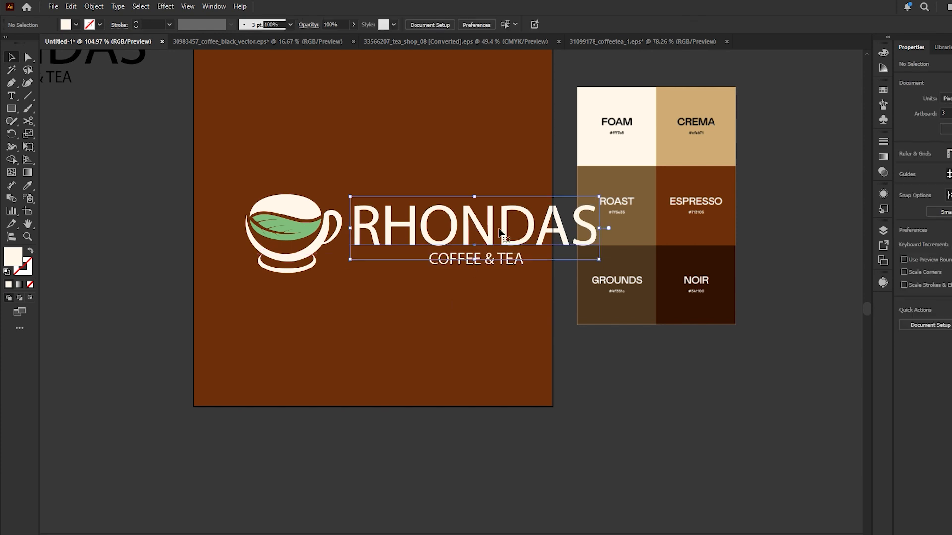
pyautogui.click(926, 259)
pyautogui.press('Down')
pyautogui.press('Down')
pyautogui.press('Down')
pyautogui.press('Down')
pyautogui.press('Down')
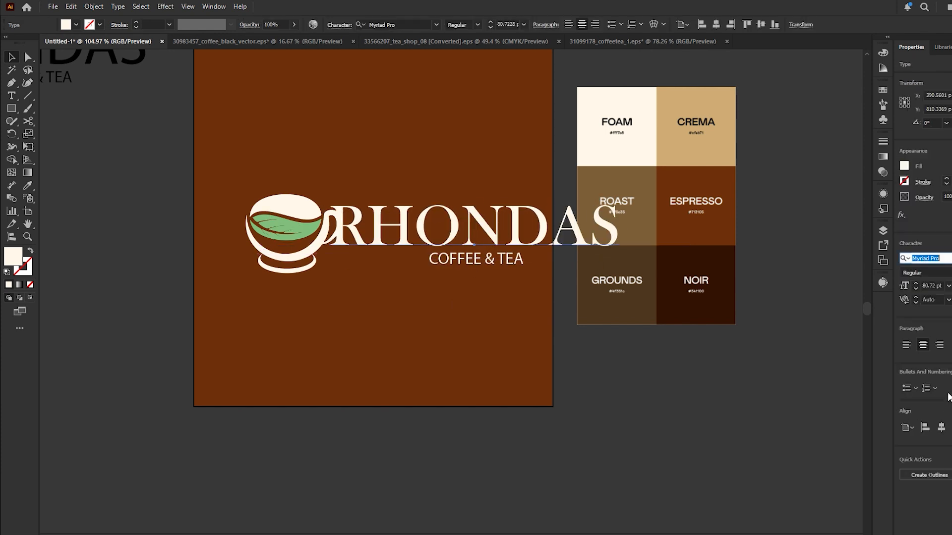
pyautogui.press('Down')
pyautogui.press('Down')
pyautogui.press('Down')
pyautogui.press('Down')
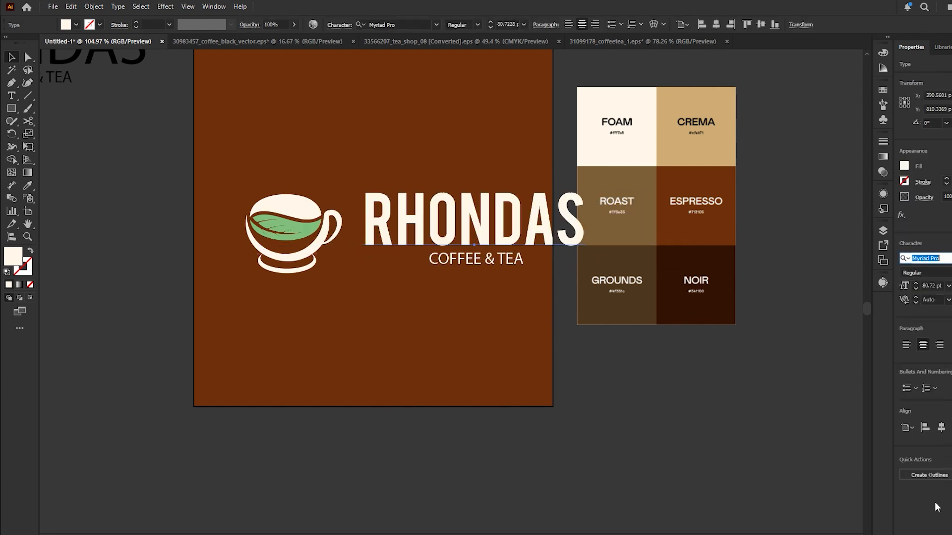
pyautogui.press('Down')
pyautogui.press('Down')
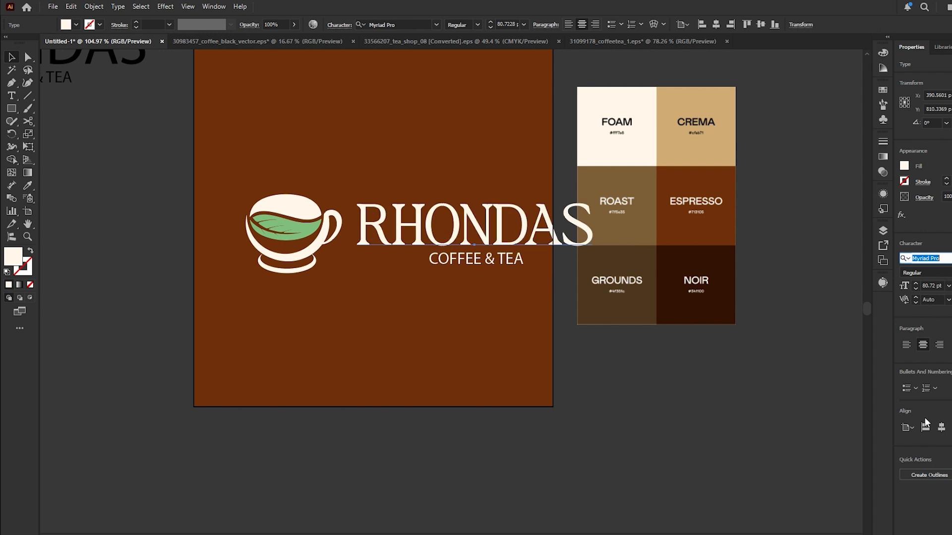
pyautogui.press('Down')
pyautogui.press('Down')
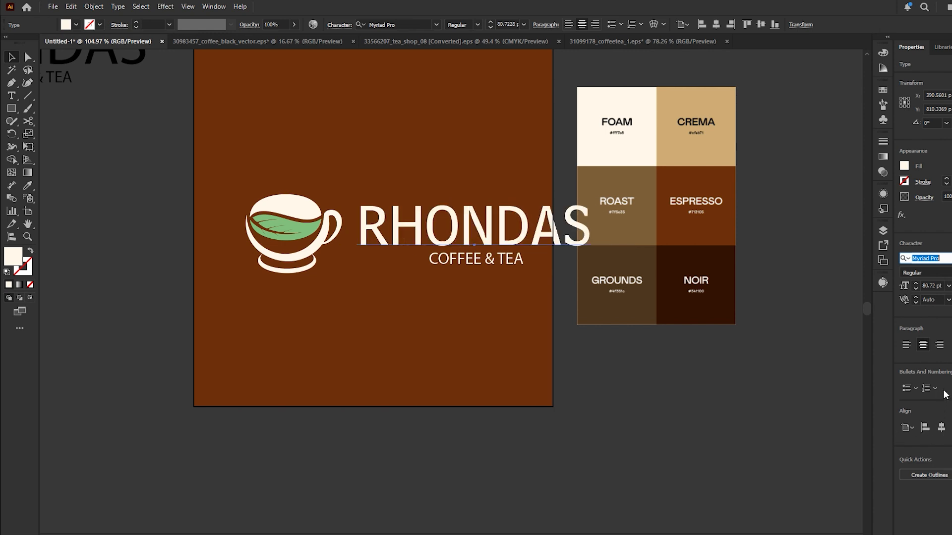
pyautogui.press('Return')
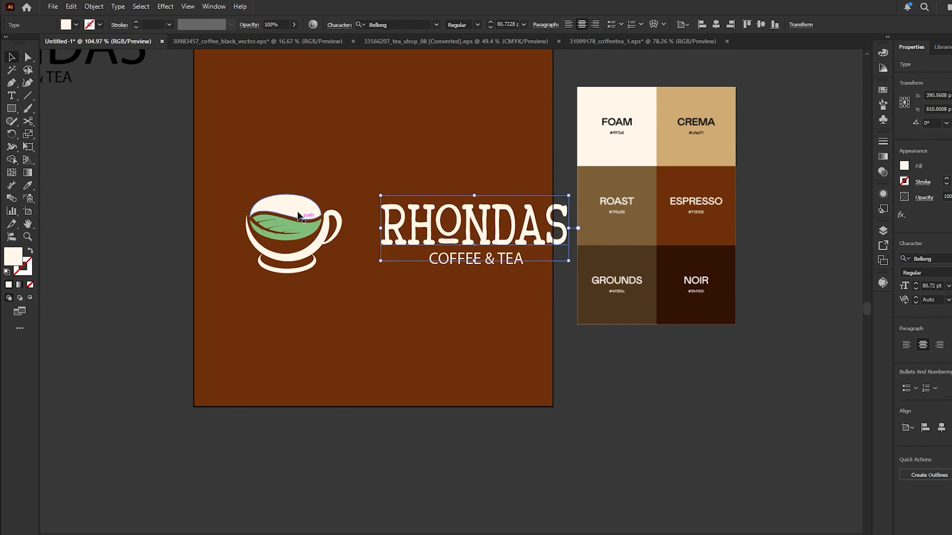
# - Stack the leaf cup above RHONDAS, centre-align the two and move them toward the artboard's middle
pyautogui.moveTo(300, 214); pyautogui.dragTo(486, 136)
pyautogui.keyDown('shift'); pyautogui.click(549, 232); pyautogui.keyUp('shift')
pyautogui.click(369, 24)
pyautogui.moveTo(493, 168); pyautogui.dragTo(400, 140)
pyautogui.click(389, 155)
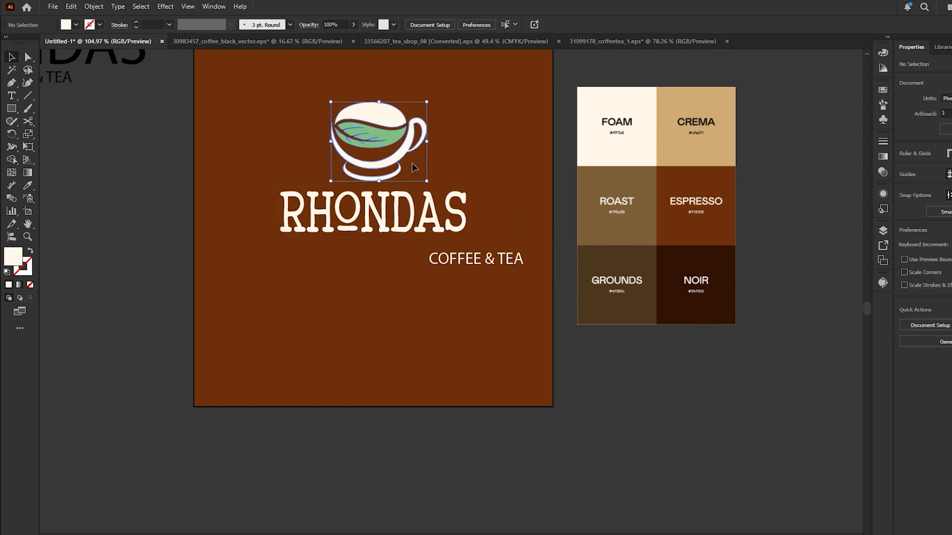
# - Place COFFEE & TEA beneath RHONDAS and set it in Montserrat SemiBold
pyautogui.moveTo(508, 258); pyautogui.dragTo(386, 241)
pyautogui.click(396, 28)
pyautogui.write('mont')
pyautogui.click(432, 237)
pyautogui.moveTo(366, 245); pyautogui.dragTo(390, 239)
# - Centre-align the cup, RHONDAS and COFFEE & TEA horizontally, and nudge the cup slightly to the right to balance its handle
pyautogui.moveTo(382, 217); pyautogui.dragTo(436, 217)
pyautogui.moveTo(382, 255); pyautogui.dragTo(380, 256)
pyautogui.moveTo(444, 279); pyautogui.dragTo(25, 20)
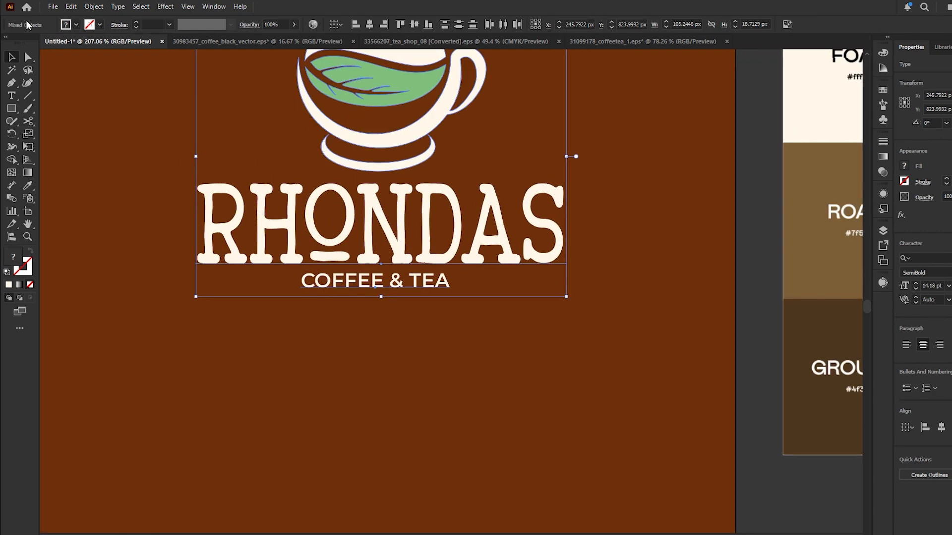
pyautogui.click(367, 24)
pyautogui.click(533, 321)
pyautogui.moveTo(534, 321); pyautogui.dragTo(523, 396)
pyautogui.moveTo(424, 156); pyautogui.dragTo(430, 156)
pyautogui.moveTo(555, 386); pyautogui.dragTo(76, 40)
pyautogui.click(509, 414)
# - Add a small round dot on each side of COFFEE & TEA, level with the text
pyautogui.press('l')
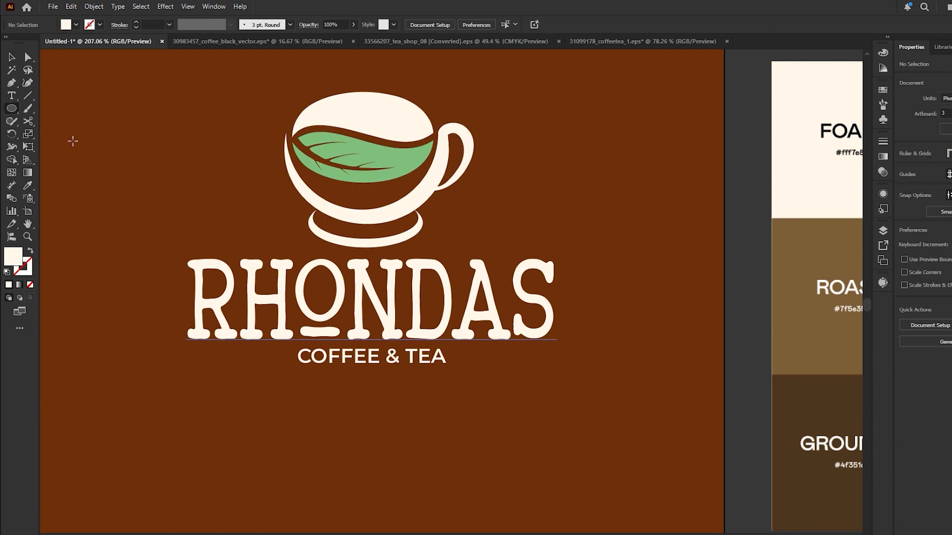
pyautogui.moveTo(285, 357); pyautogui.dragTo(461, 377)
pyautogui.keyDown('shift'); pyautogui.click(285, 357); pyautogui.keyUp('shift')
pyautogui.click(509, 24)
pyautogui.click(626, 412)
# - Group the cup, both text lines and the dots, and centre the group on the artboard
pyautogui.moveTo(625, 412); pyautogui.dragTo(169, 79)
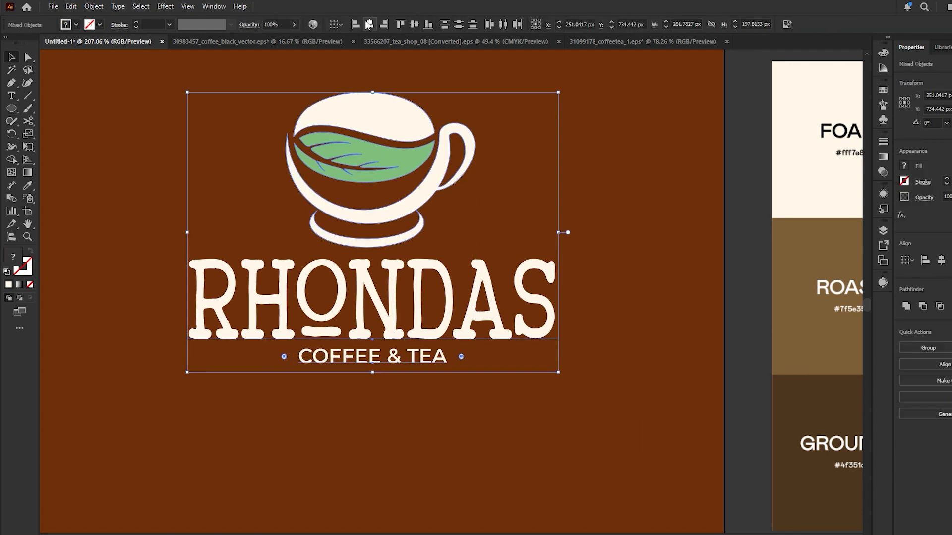
pyautogui.hotkey('ctrl', 'g')
pyautogui.click(414, 25)
pyautogui.click(454, 24)
pyautogui.click(569, 232)
pyautogui.hotkey('ctrl', '-')
pyautogui.hotkey('ctrl', '-')
pyautogui.hotkey('ctrl', '-')
pyautogui.hotkey('ctrl', '-')
pyautogui.click(413, 286)
pyautogui.moveTo(425, 261); pyautogui.dragTo(426, 252)
pyautogui.hotkey('ctrl', 'shift', 'a')
# - Recolour the leaf cup artboard's background with the palette's ROAST colour
pyautogui.moveTo(475, 349); pyautogui.dragTo(515, 409)
pyautogui.click(482, 235)
pyautogui.click(28, 185)
pyautogui.click(583, 242)
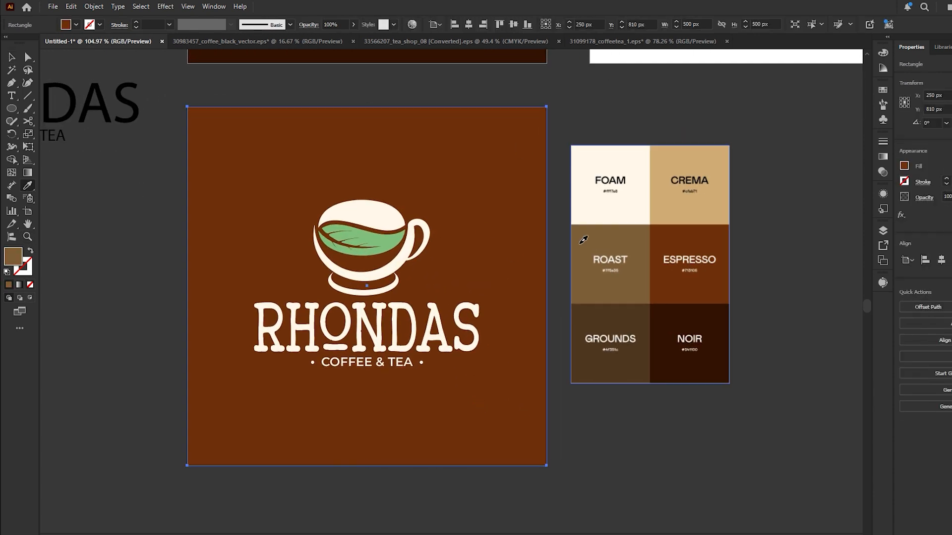
pyautogui.press('v')
pyautogui.click(620, 459)
# - Select all FOAM-coloured shapes of the cup and the two dots, and recolour them with NOIR
pyautogui.doubleClick(401, 251)
pyautogui.press('y')
pyautogui.click(335, 207)
pyautogui.press('i')
pyautogui.click(712, 349)
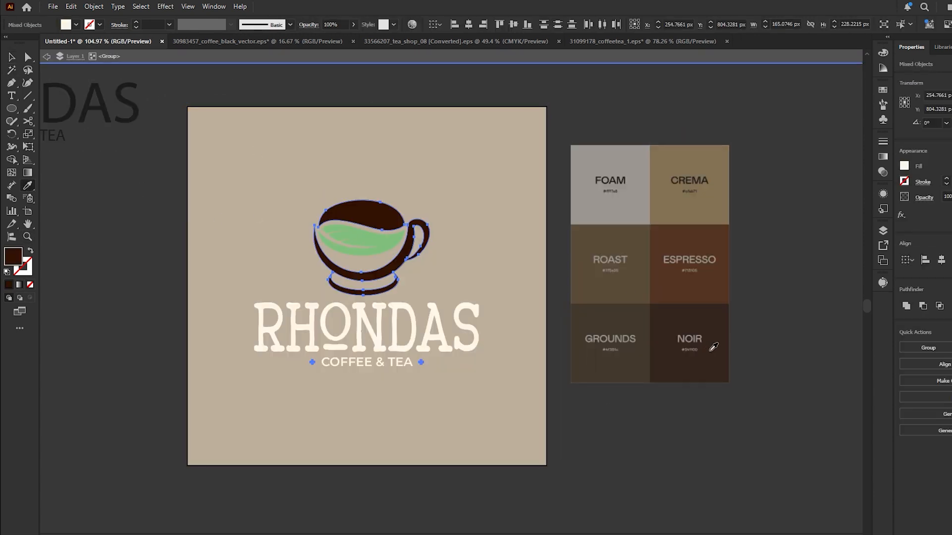
pyautogui.press('v')
pyautogui.doubleClick(646, 441)
# - Recolour RHONDAS and COFFEE & TEA inside the group with the cup's NOIR colour
pyautogui.scroll(1, 344, 300)
pyautogui.click(401, 363)
pyautogui.doubleClick(403, 363)
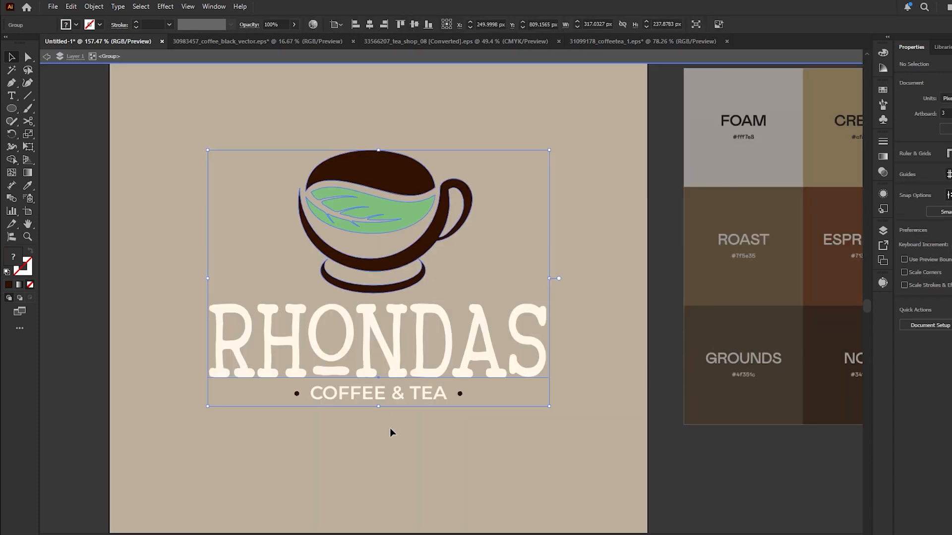
pyautogui.click(415, 364)
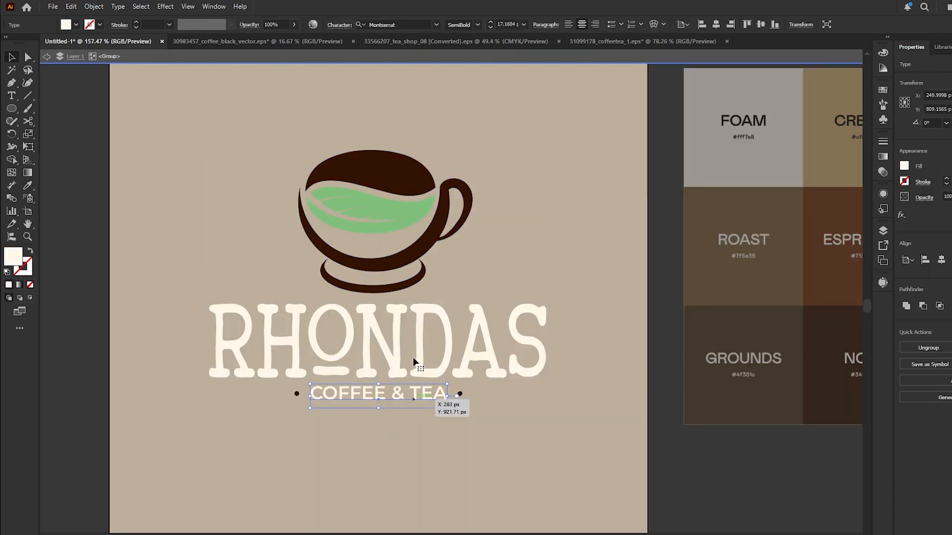
pyautogui.hotkey('ctrl', 'a')
pyautogui.click(533, 289)
pyautogui.click(379, 398)
pyautogui.keyDown('shift'); pyautogui.click(379, 397); pyautogui.keyUp('shift')
pyautogui.press('i')
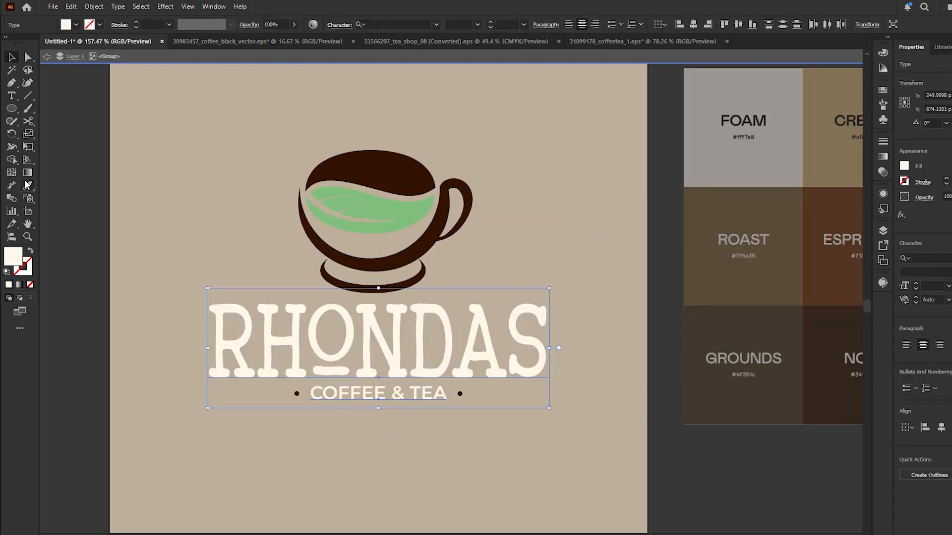
pyautogui.click(465, 203)
pyautogui.press('v')
pyautogui.doubleClick(605, 375)
# - Try ESPRESSO, FOAM and CREMA on the artboard background, and settle on the light peach sampled where FOAM meets ROAST
pyautogui.click(605, 375)
pyautogui.moveTo(370, 334); pyautogui.dragTo(264, 337)
pyautogui.press('i')
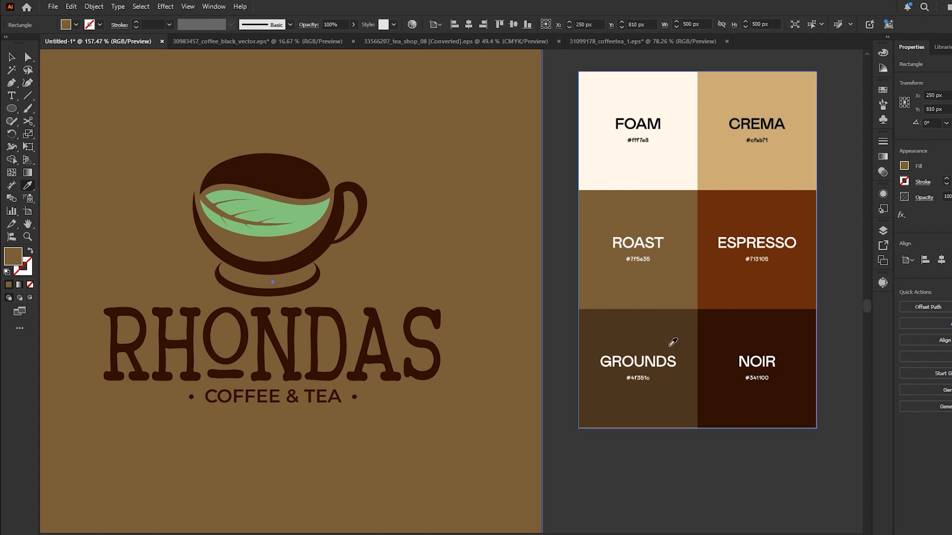
pyautogui.click(709, 244)
pyautogui.click(669, 154)
pyautogui.click(728, 157)
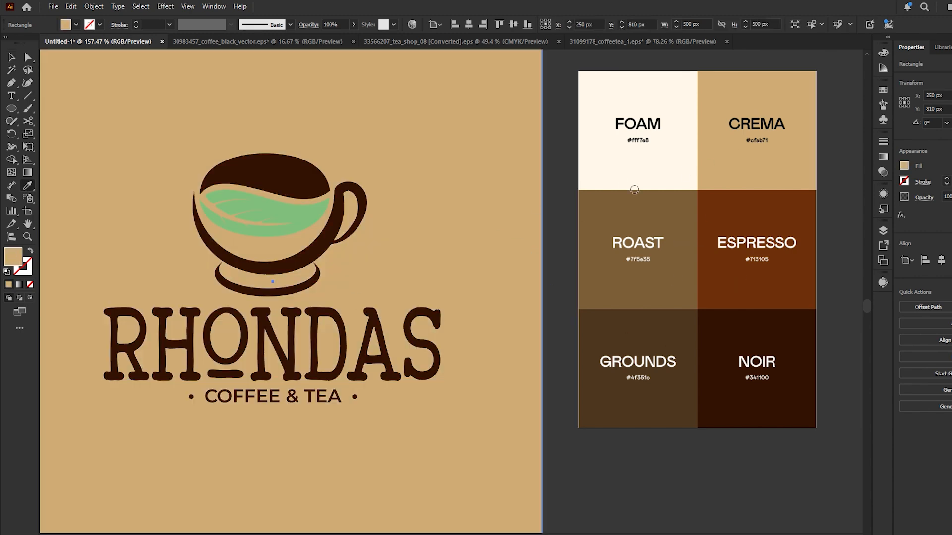
pyautogui.click(632, 190)
pyautogui.press('v')
pyautogui.click(636, 477)
# - Review the leaf cup logo alongside the other logo variations on their artboards
pyautogui.hotkey('ctrl', '-')
pyautogui.hotkey('ctrl', '-')
pyautogui.hotkey('ctrl', '-')
pyautogui.hotkey('ctrl', '-')
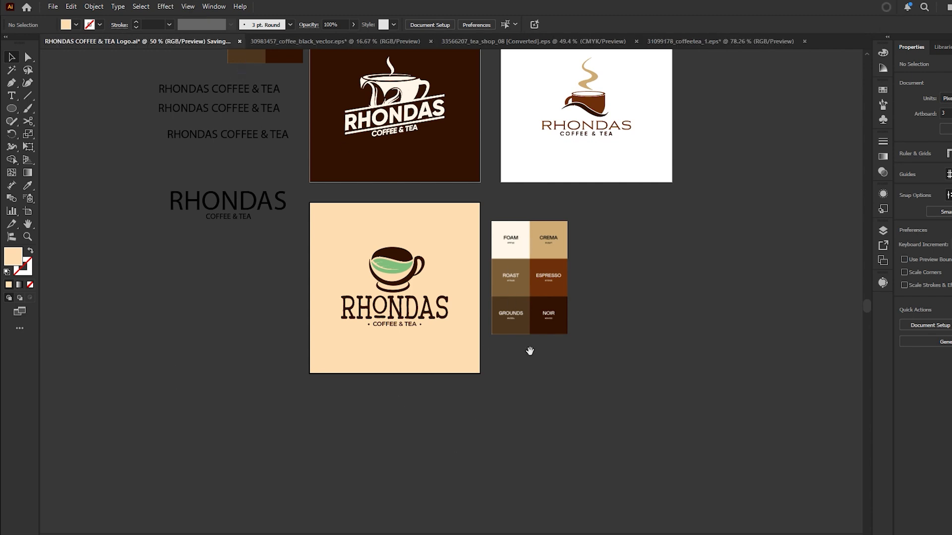
pyautogui.moveTo(528, 351); pyautogui.dragTo(469, 455)
pyautogui.moveTo(533, 210); pyautogui.dragTo(570, 211)
pyautogui.click(537, 208)
pyautogui.moveTo(517, 119); pyautogui.dragTo(517, 107)
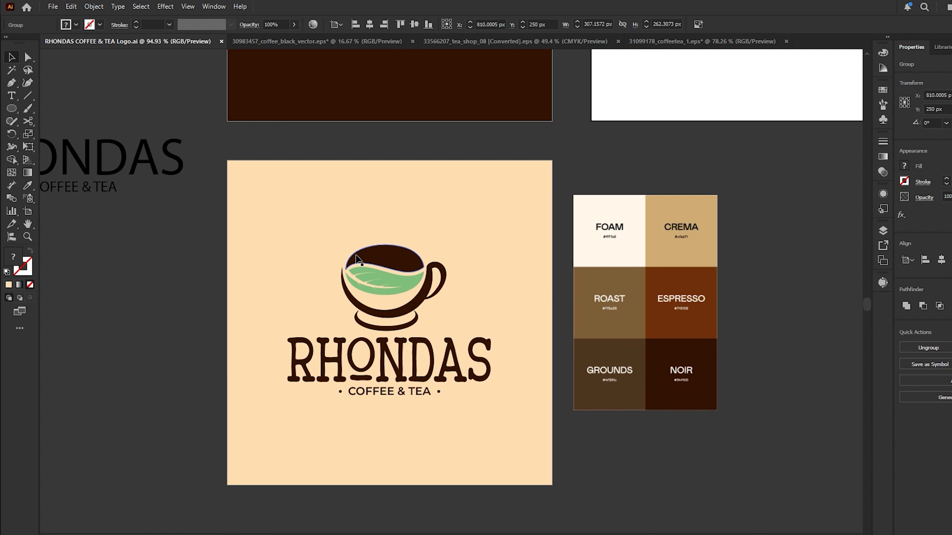
# - Recolour the leaf inside the cup with a stronger, more saturated green and save the document
pyautogui.doubleClick(385, 281)
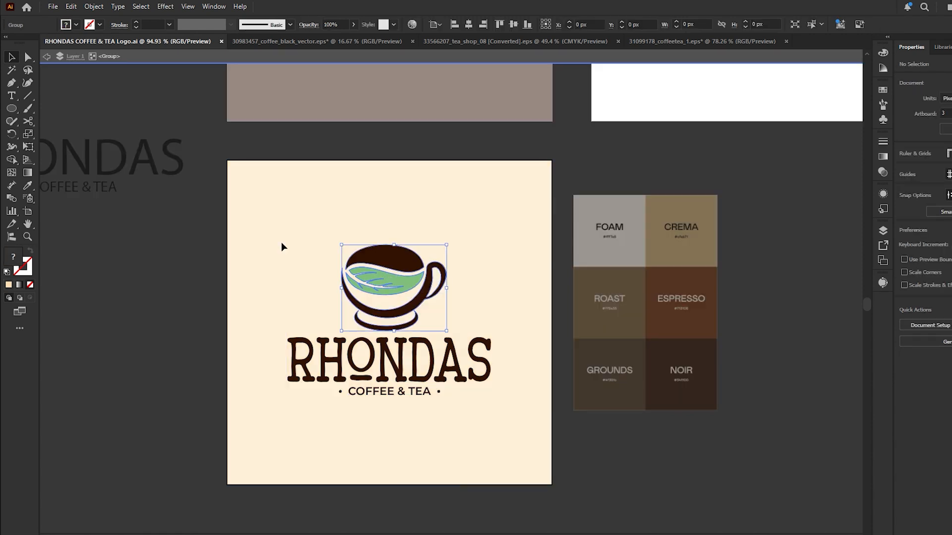
pyautogui.moveTo(654, 222); pyautogui.dragTo(718, 223)
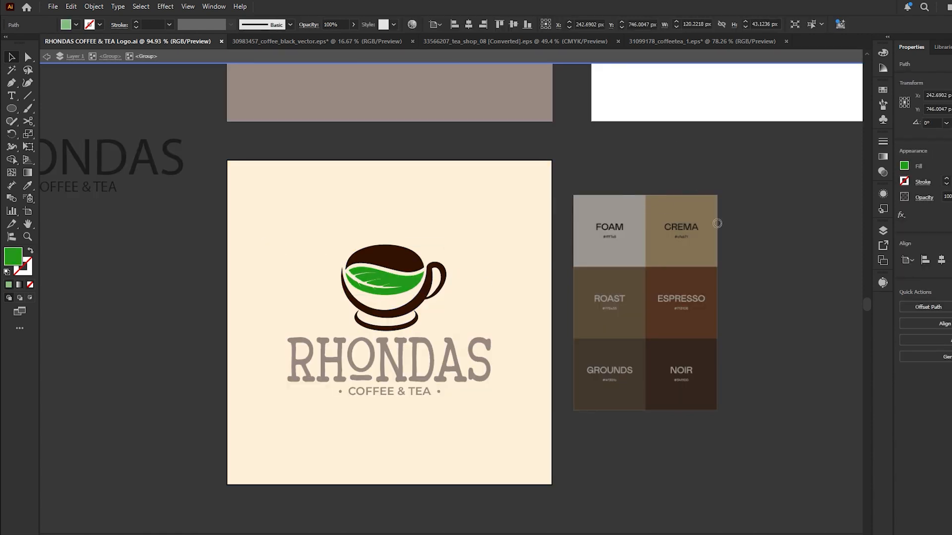
pyautogui.click(857, 170)
pyautogui.doubleClick(738, 248)
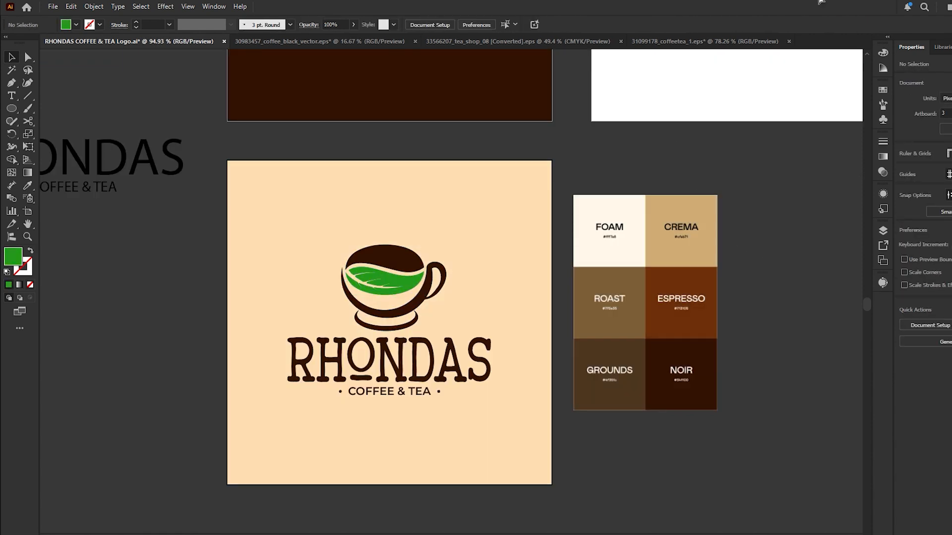
pyautogui.hotkey('ctrl', 's')
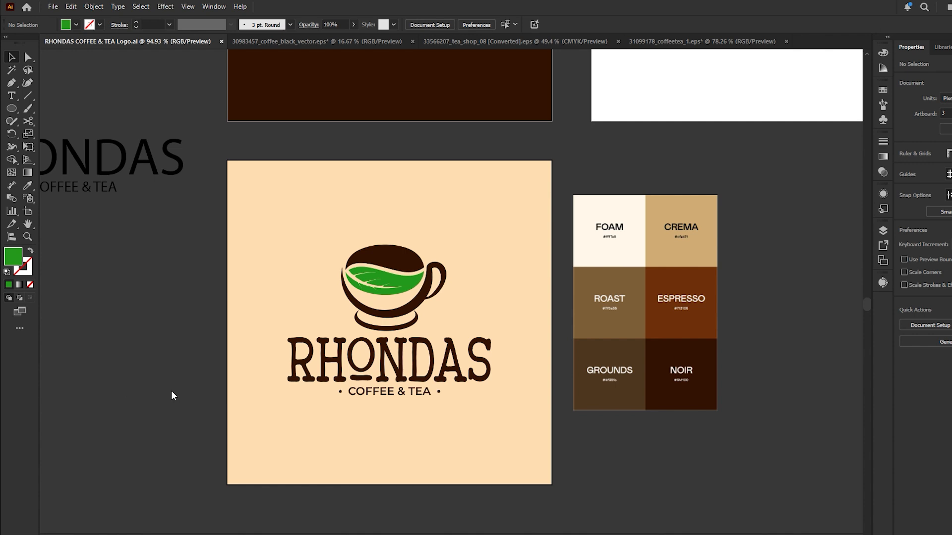